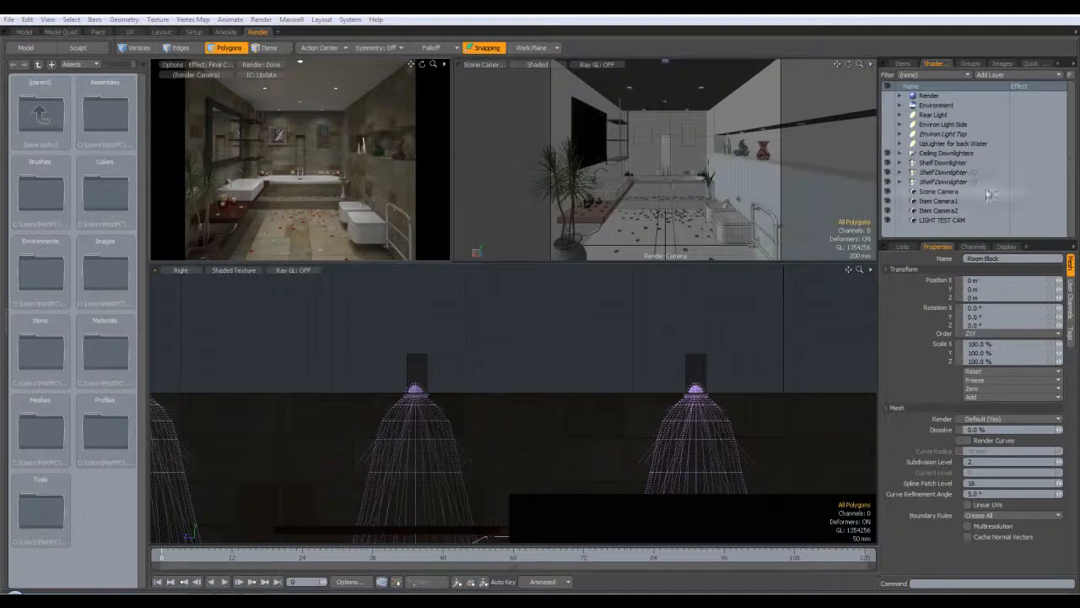
Switch off the visibility of the Ceiling Downlighters group and the Shelf Downlighter lights in the shader tree
{"action": "left_click", "coordinate": [924, 154]}
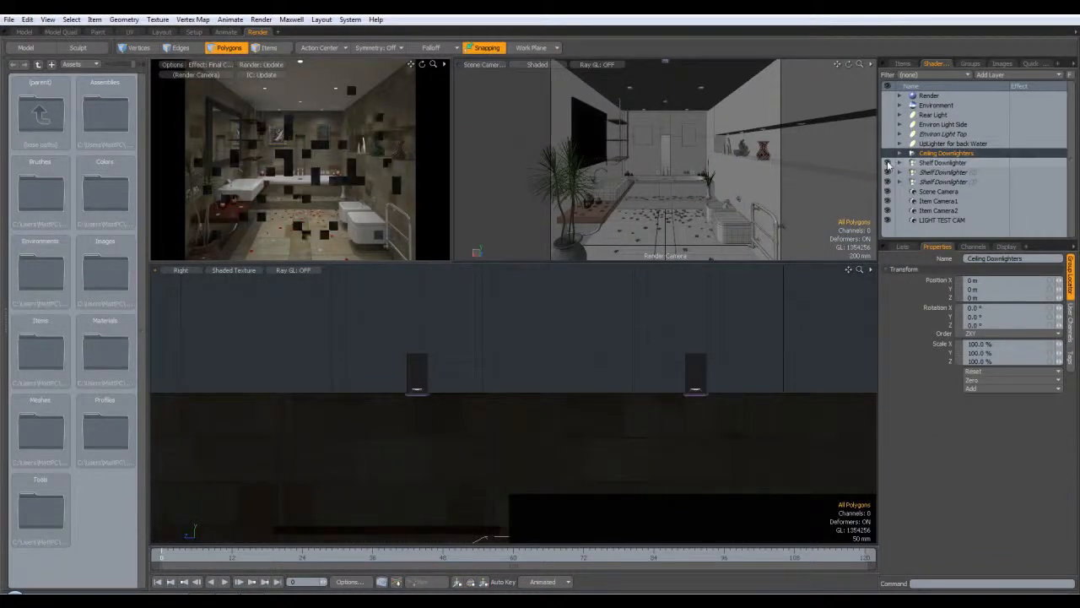
{"action": "left_click", "coordinate": [936, 162]}
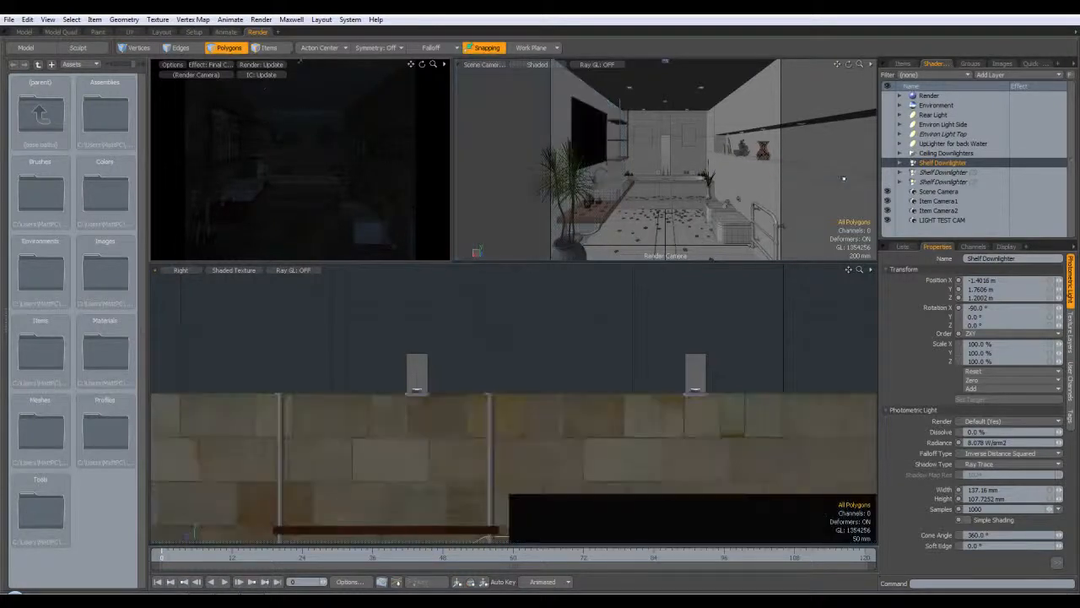
Expand the Render branch, look up at the ceiling in a perspective view, and select a ceiling downlighter fixture in item mode
{"action": "left_click", "coordinate": [900, 95]}
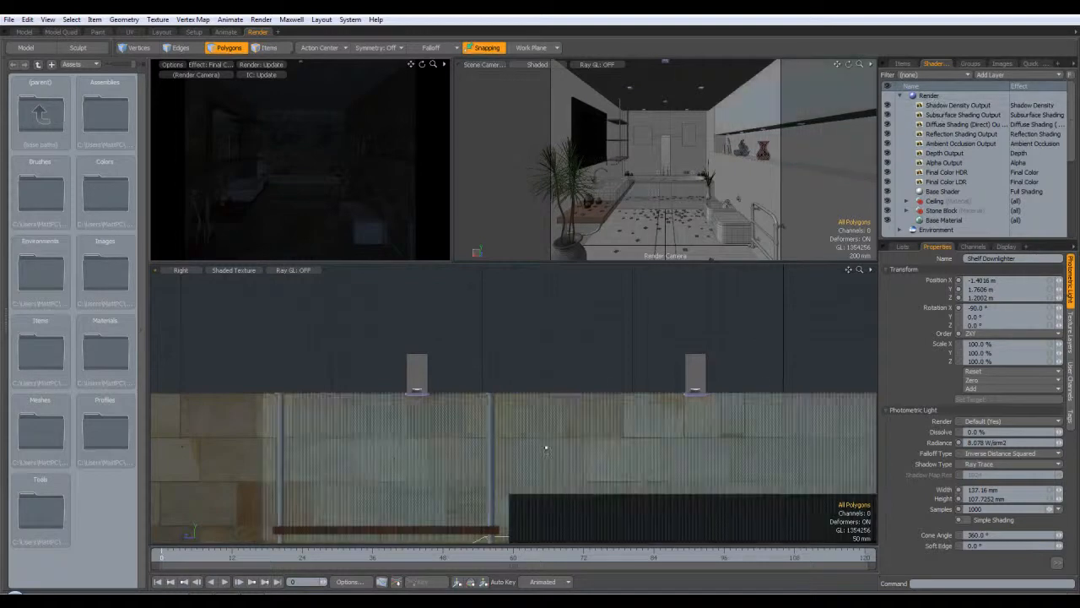
{"action": "mouse_move", "coordinate": [561, 438]}
{"action": "left_mouse_down", "text": "alt+shift"}
{"action": "mouse_move", "coordinate": [620, 412]}
{"action": "mouse_move", "coordinate": [498, 384]}
{"action": "mouse_move", "coordinate": [511, 375]}
{"action": "mouse_move", "coordinate": [424, 327]}
{"action": "left_mouse_up", "text": "alt+shift"}
{"action": "key", "text": "ctrl+space"}
{"action": "left_click", "coordinate": [533, 392]}
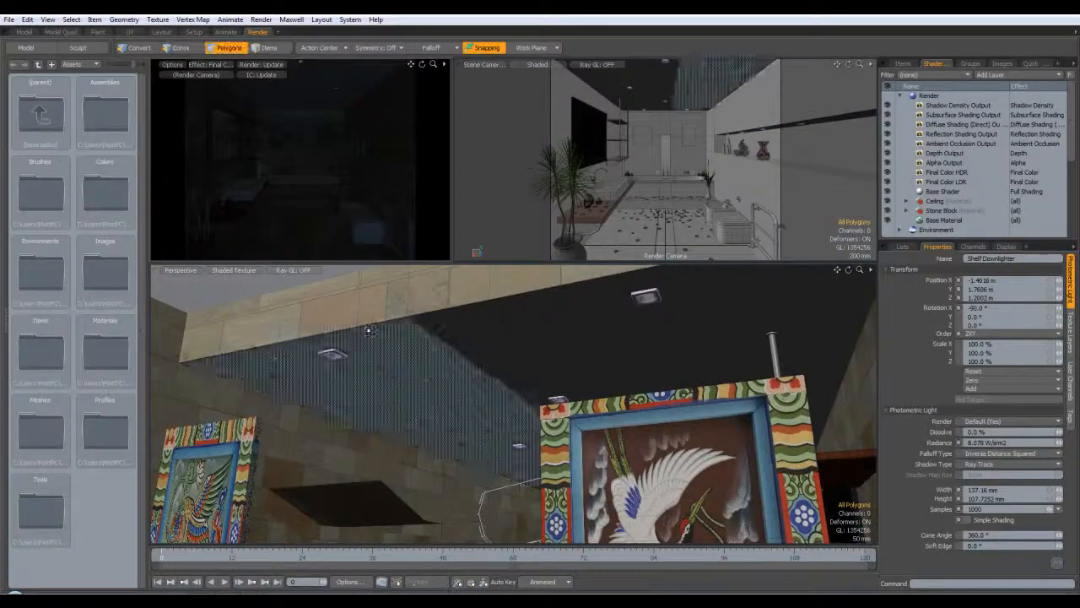
{"action": "left_click", "coordinate": [266, 47]}
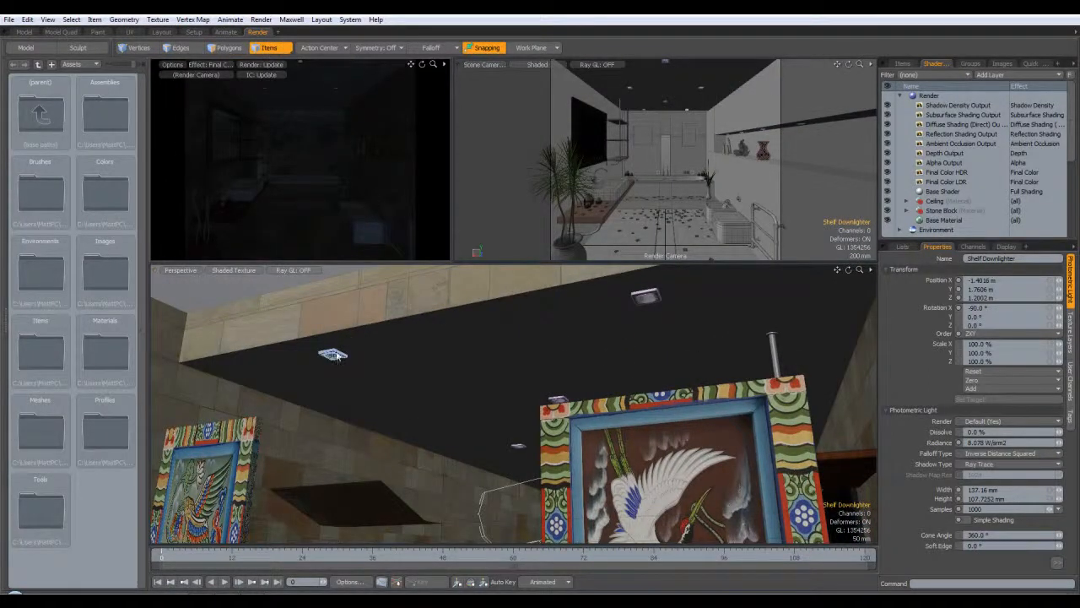
{"action": "left_click", "coordinate": [335, 355]}
{"action": "left_click_drag", "start_coordinate": [541, 327], "coordinate": [521, 316], "text": "alt"}
{"action": "scroll", "coordinate": [600, 362], "scroll_direction": "down", "scroll_amount": 5}
{"action": "left_click", "coordinate": [521, 316]}
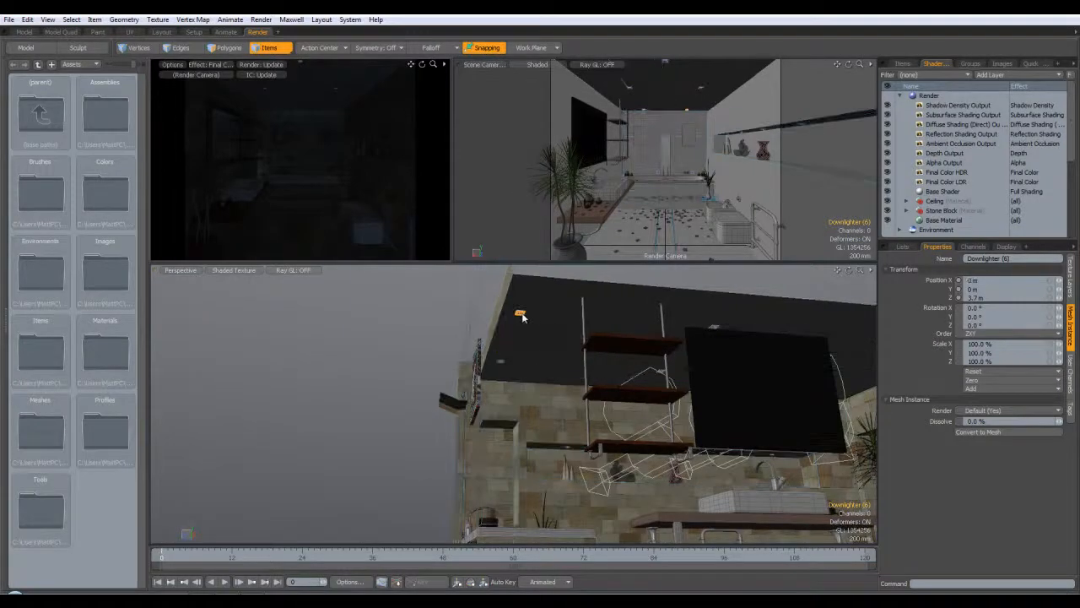
Turn off the shader tree's Filter on Selection and, within the Bulb material group, disable Bulb On and enable Bulb Off
{"action": "left_click", "coordinate": [951, 75]}
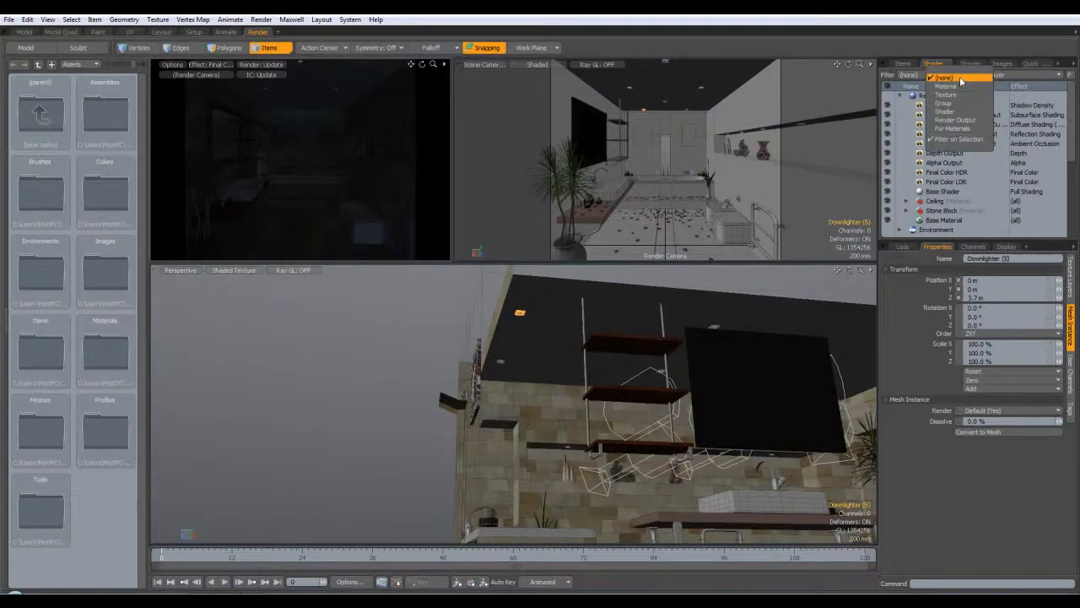
{"action": "left_click", "coordinate": [958, 139]}
{"action": "scroll", "coordinate": [953, 193], "scroll_direction": "down", "scroll_amount": 2}
{"action": "scroll", "coordinate": [954, 193], "scroll_direction": "down", "scroll_amount": 3}
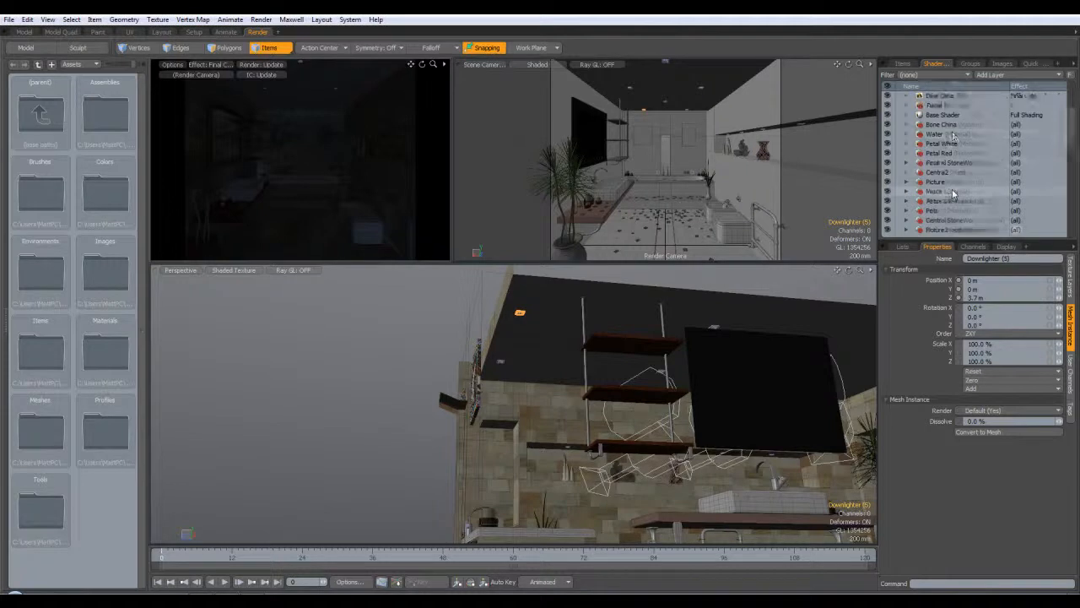
{"action": "left_click", "coordinate": [906, 182]}
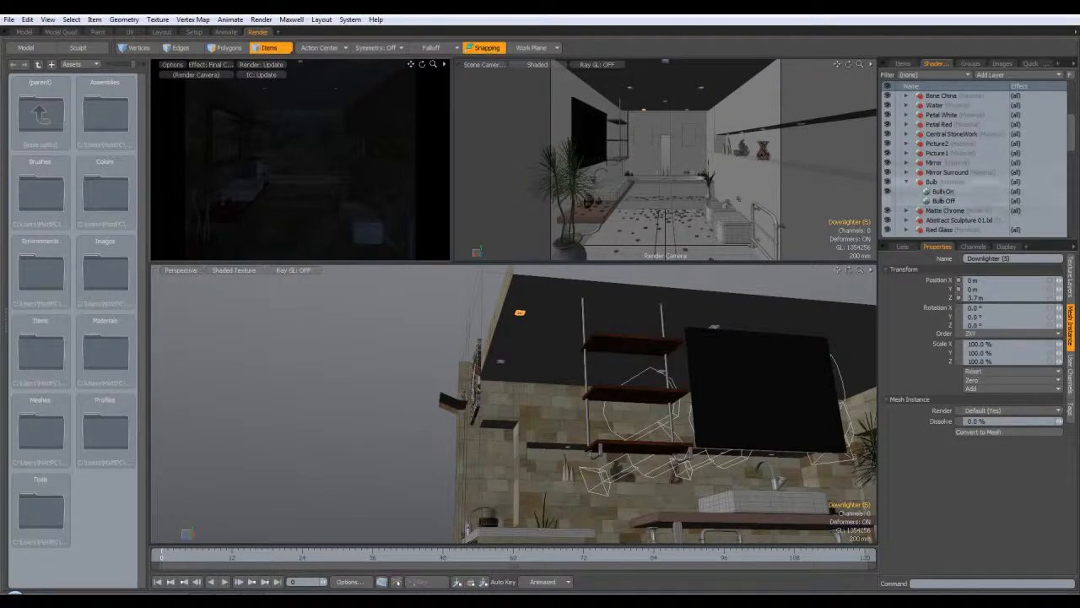
{"action": "left_click", "coordinate": [887, 193]}
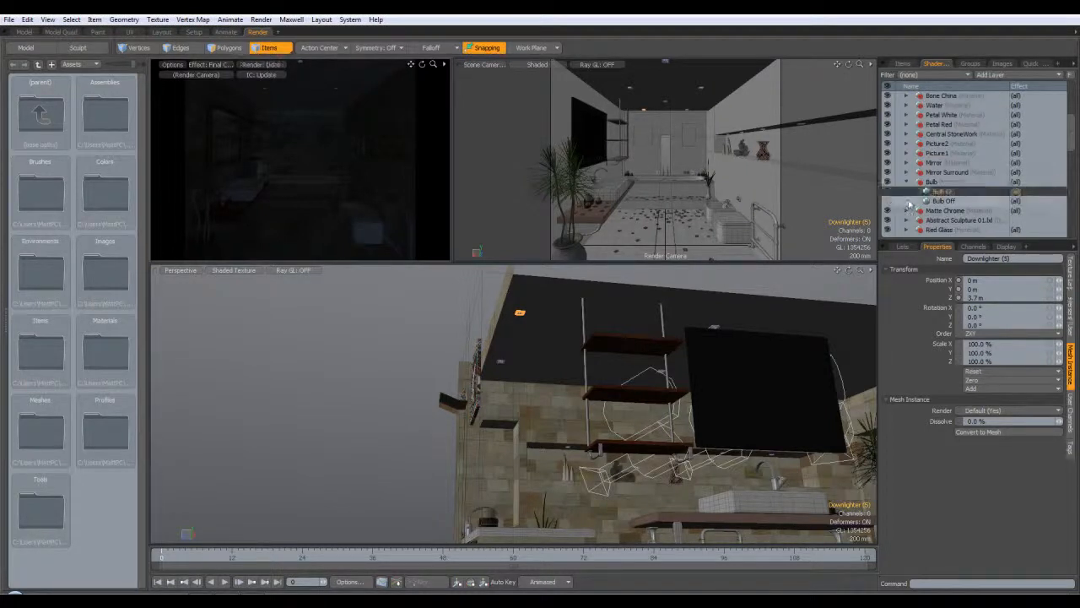
{"action": "left_click", "coordinate": [943, 201]}
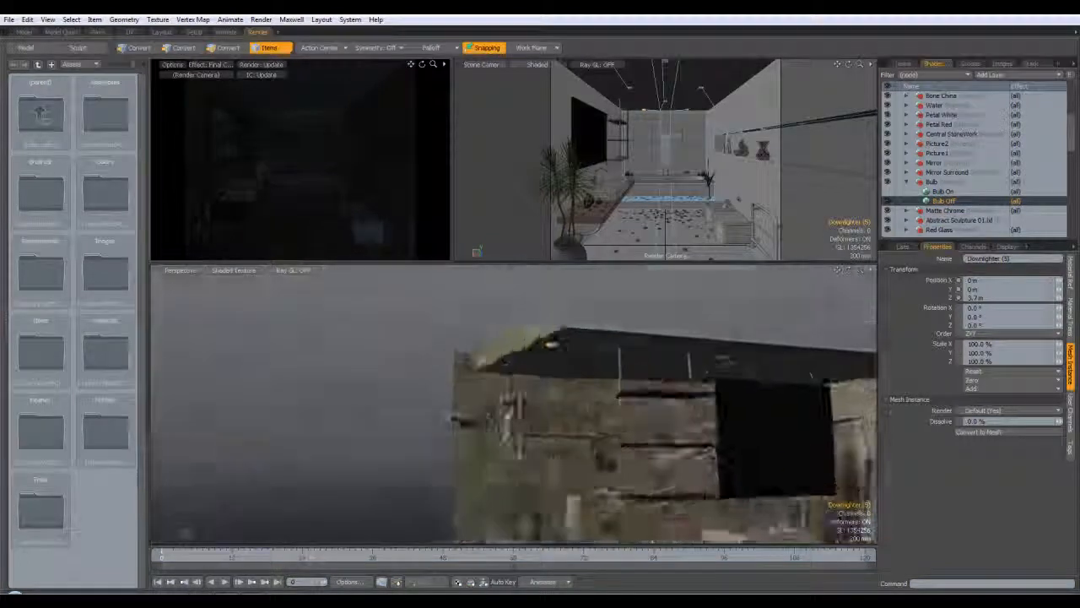
Switch to the Model layout and show the bathroom in the orthographic Right view
{"action": "left_click_drag", "start_coordinate": [452, 419], "coordinate": [485, 448], "text": "alt"}
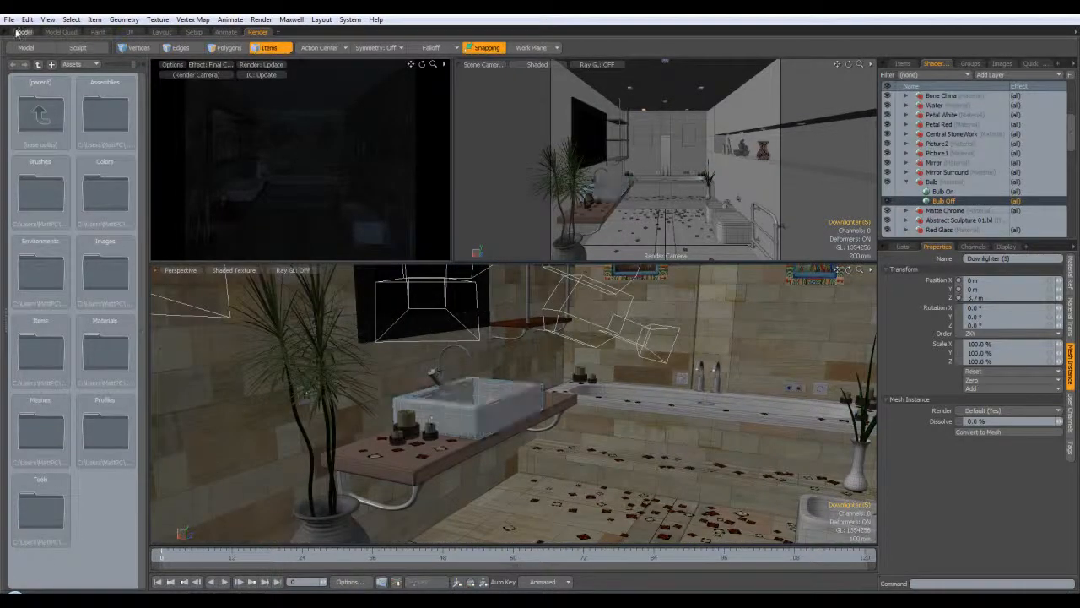
{"action": "left_click", "coordinate": [22, 32]}
{"action": "left_click_drag", "start_coordinate": [498, 301], "coordinate": [553, 342], "text": "alt"}
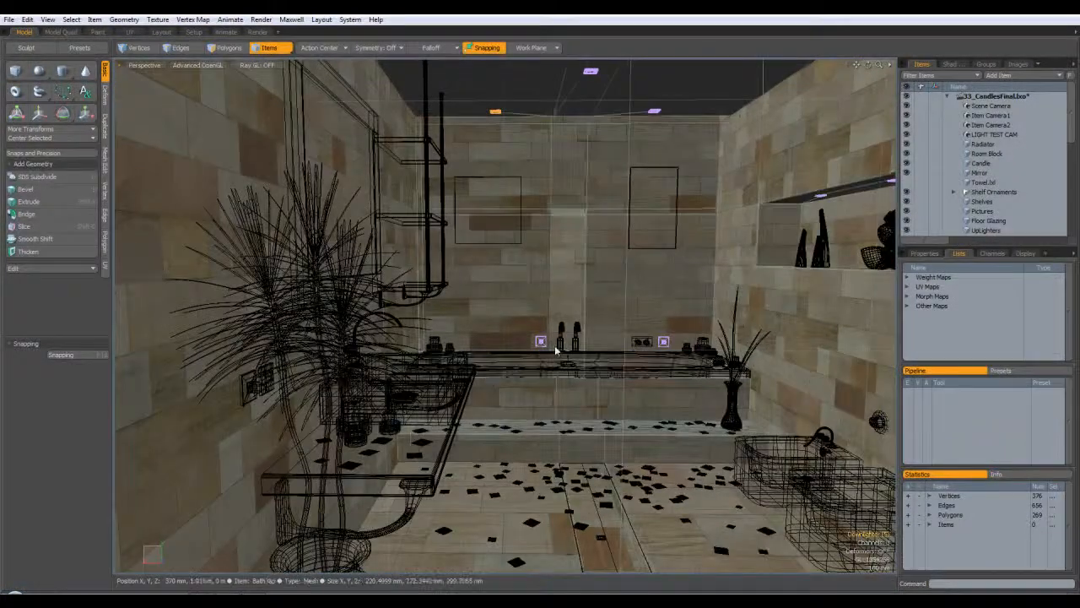
{"action": "key", "text": "KP_2"}
{"action": "key", "text": "KP_1"}
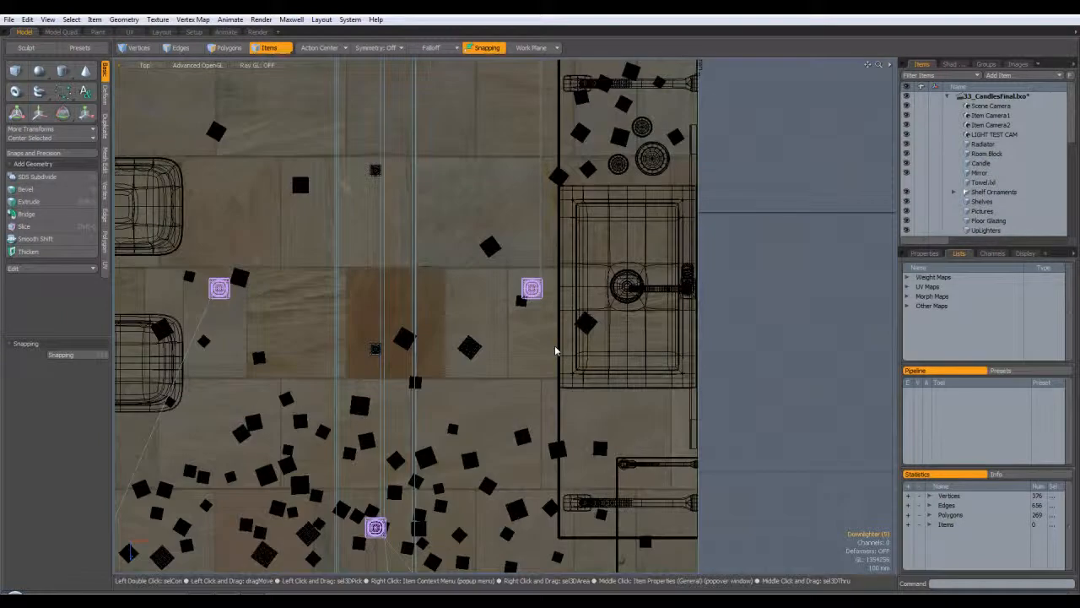
{"action": "key", "text": "KP_3"}
{"action": "left_click_drag", "start_coordinate": [622, 356], "coordinate": [575, 349], "text": "alt"}
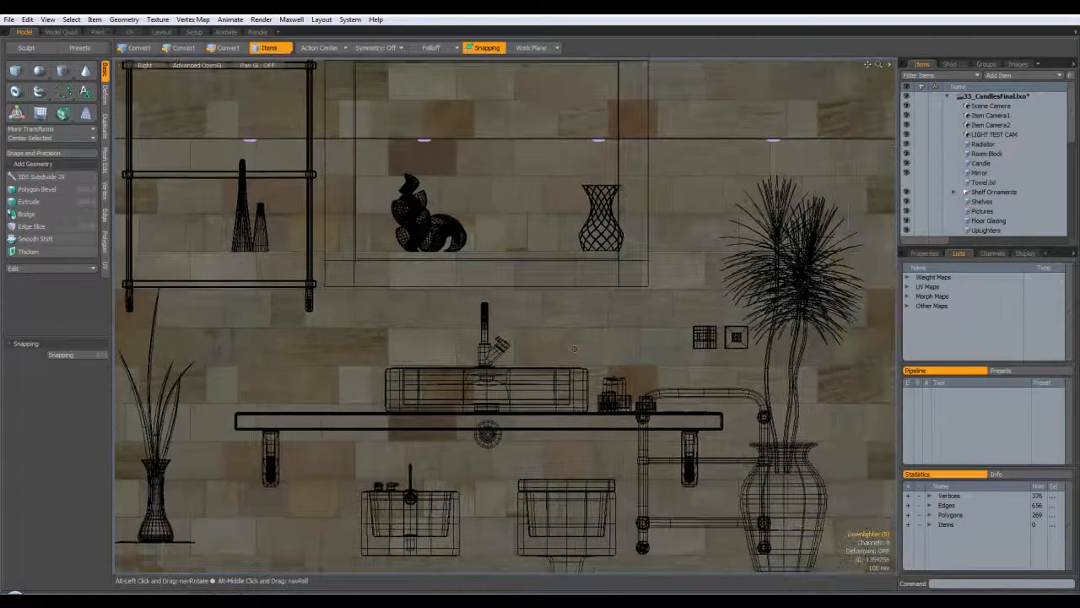
Activate the Cube primitive, add a new mesh item to the scene and name it Flame
{"action": "left_click", "coordinate": [15, 73]}
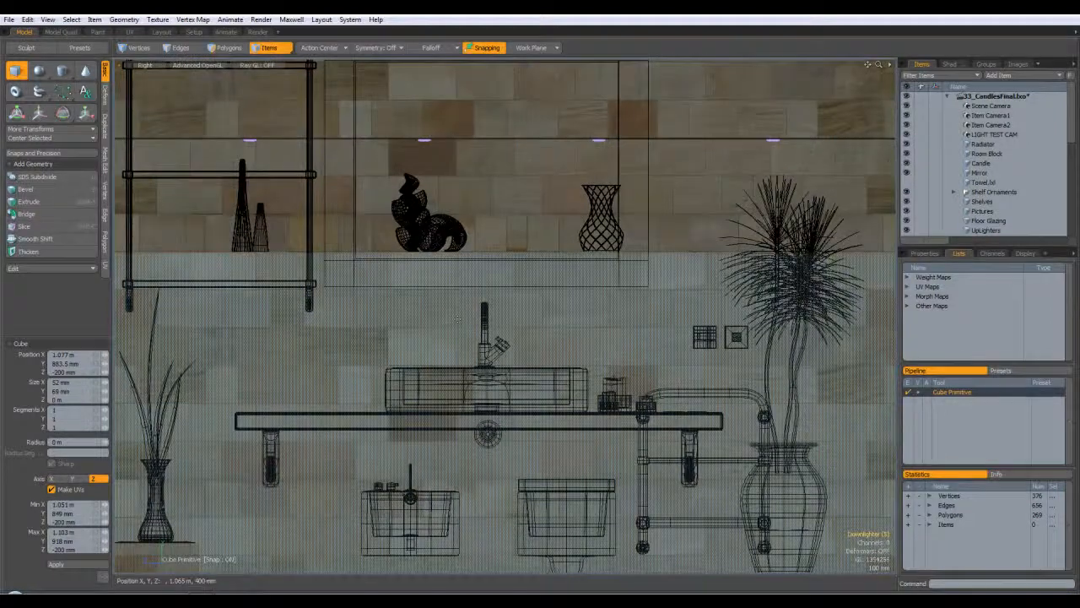
{"action": "left_click_drag", "start_coordinate": [734, 342], "coordinate": [195, 258], "text": "alt"}
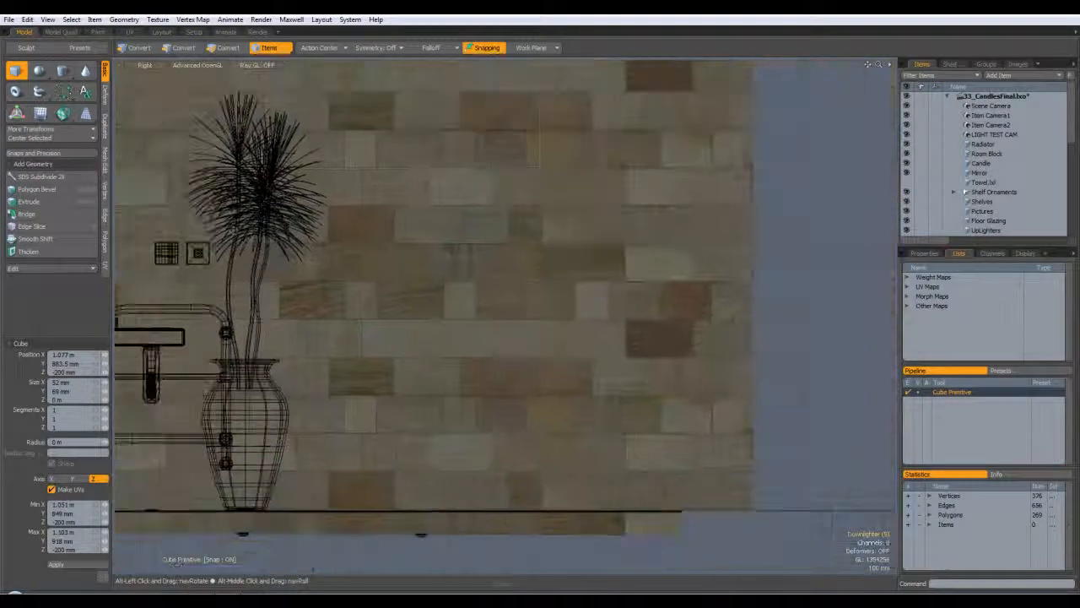
{"action": "left_click", "coordinate": [998, 75]}
{"action": "mouse_move", "coordinate": [1000, 76]}
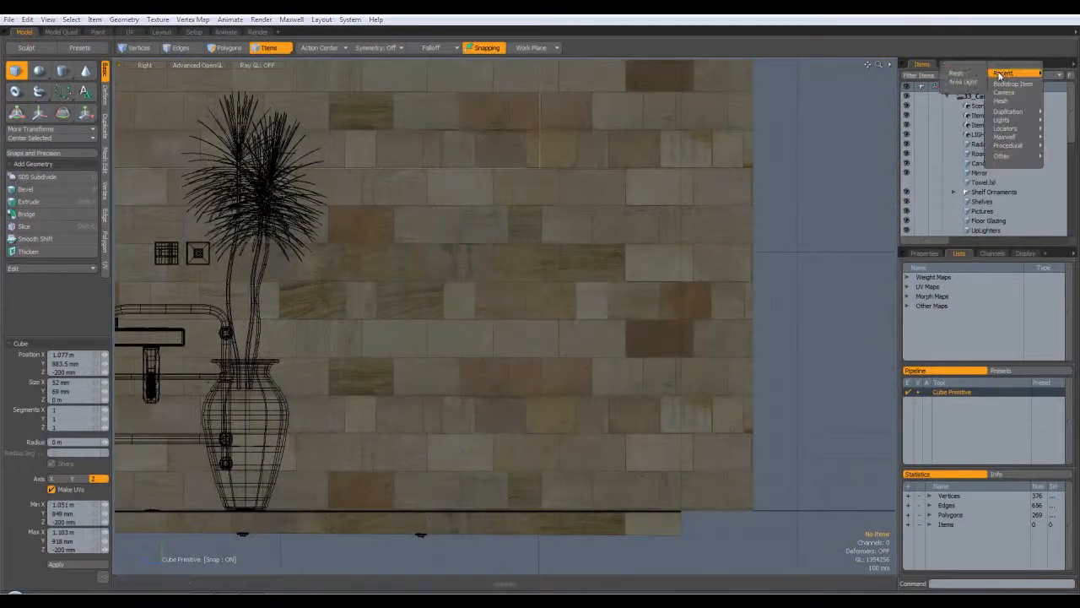
{"action": "left_click", "coordinate": [956, 73]}
{"action": "left_click_drag", "start_coordinate": [1074, 118], "coordinate": [1075, 218]}
{"action": "double_click", "coordinate": [986, 229]}
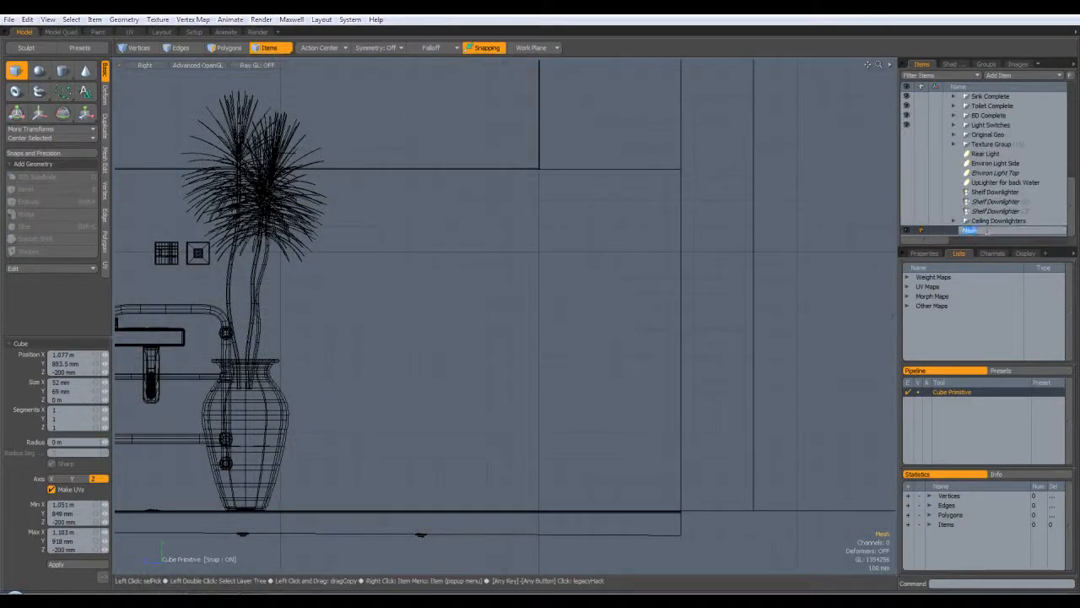
{"action": "key", "text": "Return"}
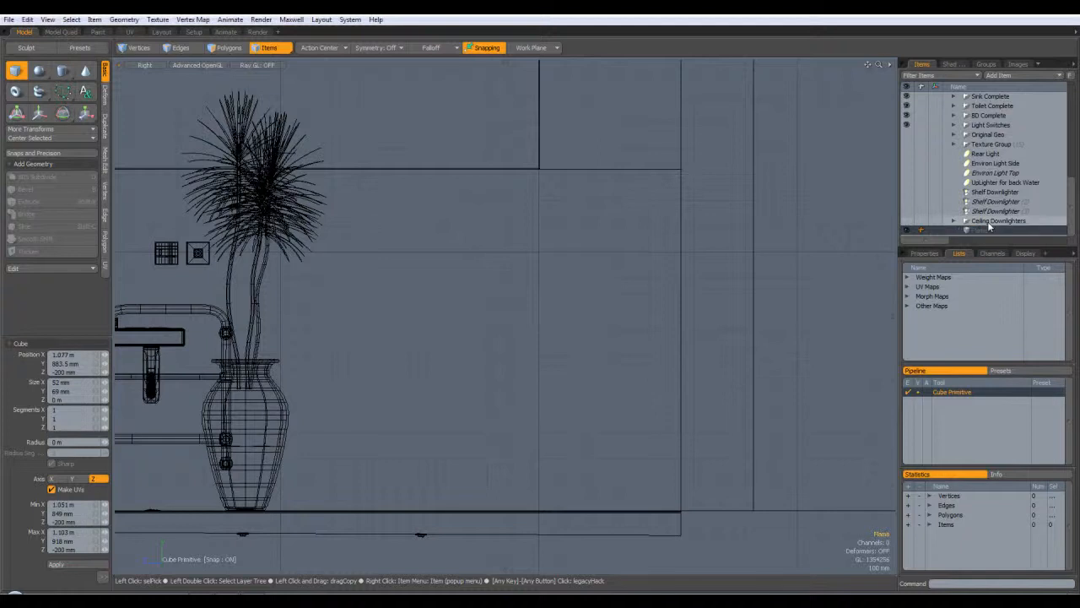
Draw a small flat upright rectangle with the Cube tool in the Flame mesh, in the empty area beside the tall plant
{"action": "left_click_drag", "start_coordinate": [472, 321], "coordinate": [668, 270], "text": "alt"}
{"action": "left_click_drag", "start_coordinate": [557, 289], "coordinate": [564, 300]}
{"action": "key", "text": "q"}
{"action": "left_click", "coordinate": [599, 277]}
Show the Flame mesh's rectangle framed up close in the perspective view
{"action": "key", "text": "ctrl+space"}
{"action": "left_click", "coordinate": [596, 302]}
{"action": "left_click_drag", "start_coordinate": [596, 302], "coordinate": [587, 350], "text": "alt"}
{"action": "scroll", "coordinate": [602, 322], "scroll_direction": "down", "scroll_amount": 5}
{"action": "scroll", "coordinate": [650, 358], "scroll_direction": "up", "scroll_amount": 5}
{"action": "left_click", "coordinate": [994, 231]}
{"action": "key", "text": "shift+a"}
{"action": "left_click_drag", "start_coordinate": [508, 398], "coordinate": [614, 358], "text": "alt"}
{"action": "scroll", "coordinate": [614, 358], "scroll_direction": "down", "scroll_amount": 4}
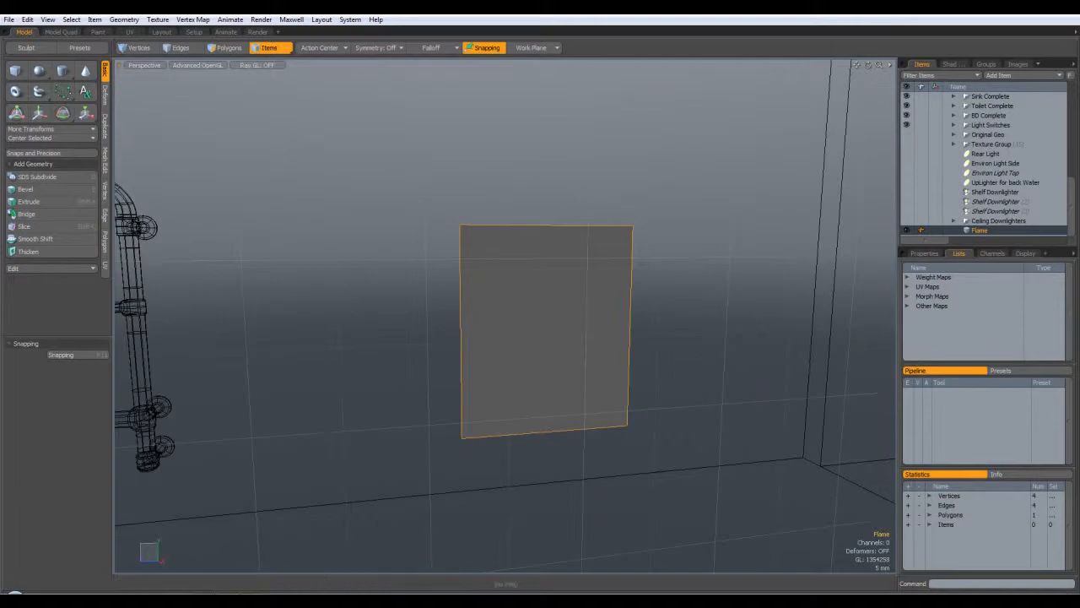
Select the rectangle's polygon and assign it a new material named Flame
{"action": "left_click", "coordinate": [229, 47]}
{"action": "left_click", "coordinate": [532, 322]}
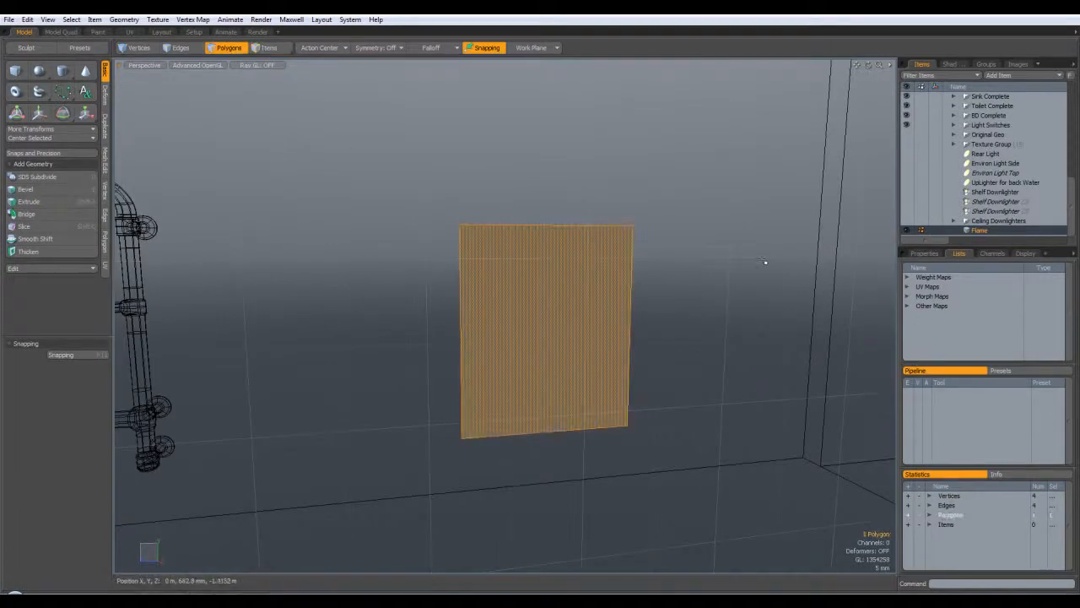
{"action": "key", "text": "m"}
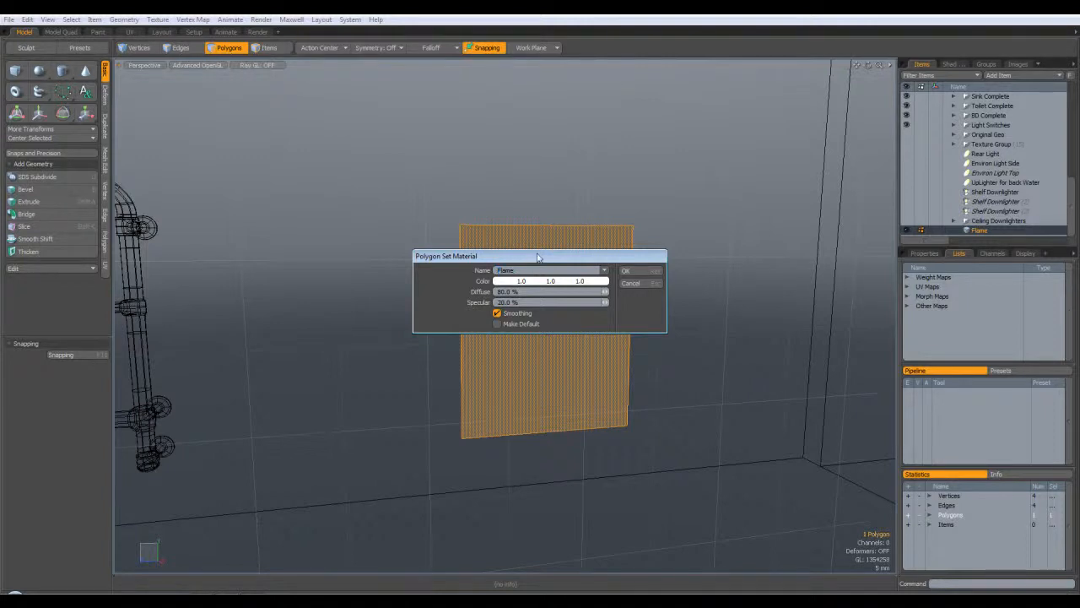
{"action": "left_click", "coordinate": [643, 270]}
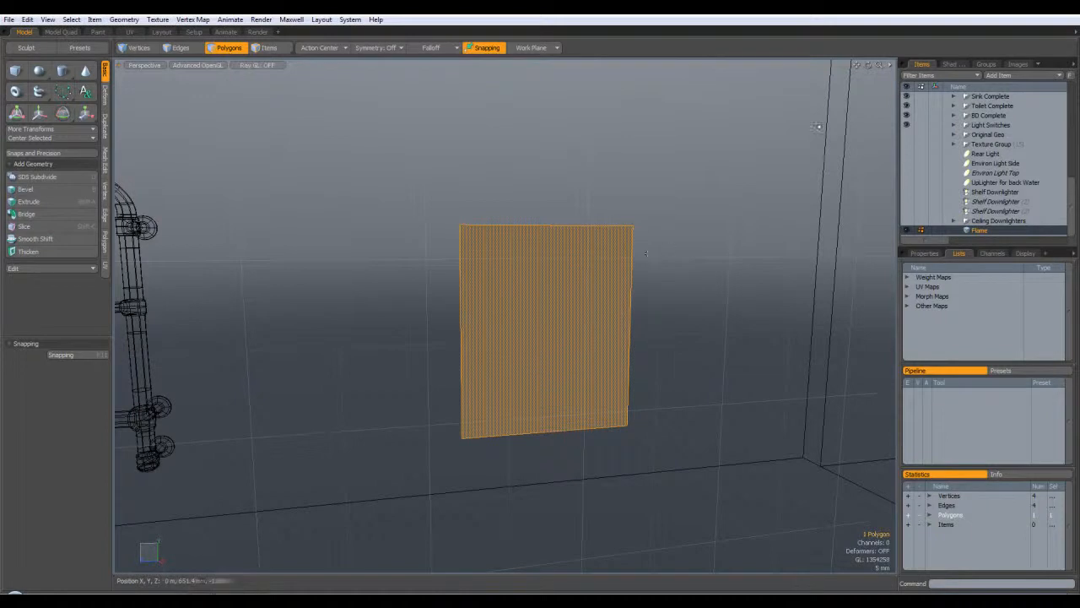
Enable Filter on Selection in the shader tree and open the properties of the Flame group's material
{"action": "left_click", "coordinate": [951, 64]}
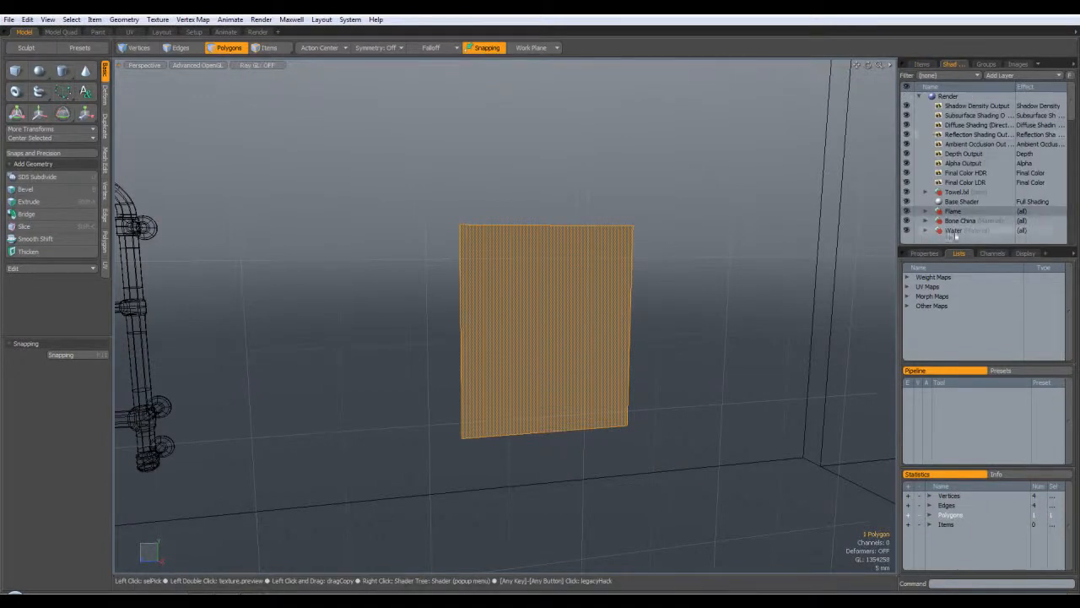
{"action": "left_click", "coordinate": [942, 76]}
{"action": "left_click", "coordinate": [942, 139]}
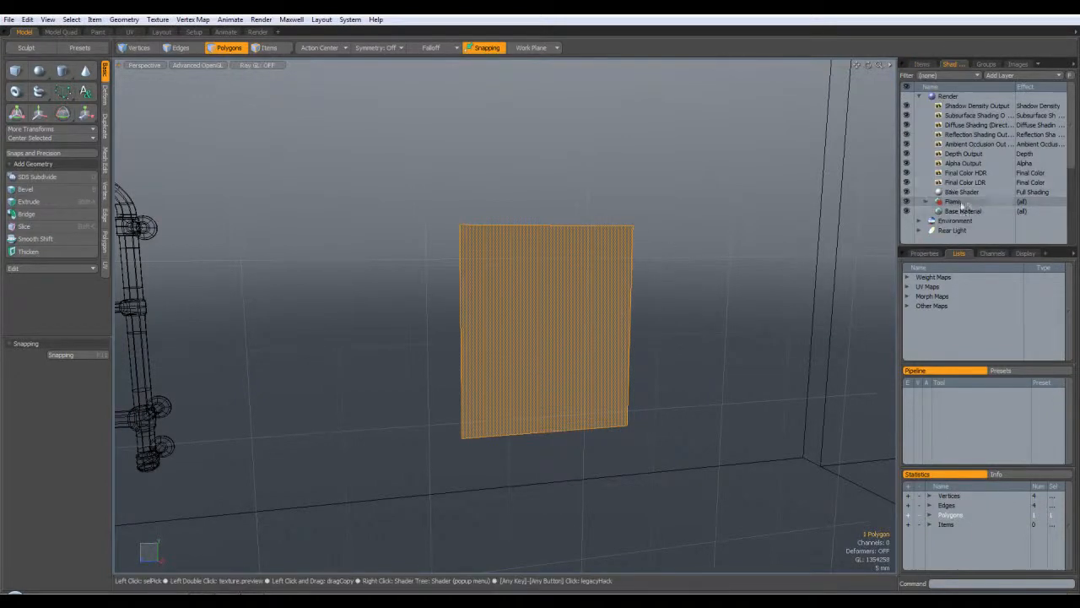
{"action": "left_click", "coordinate": [926, 202]}
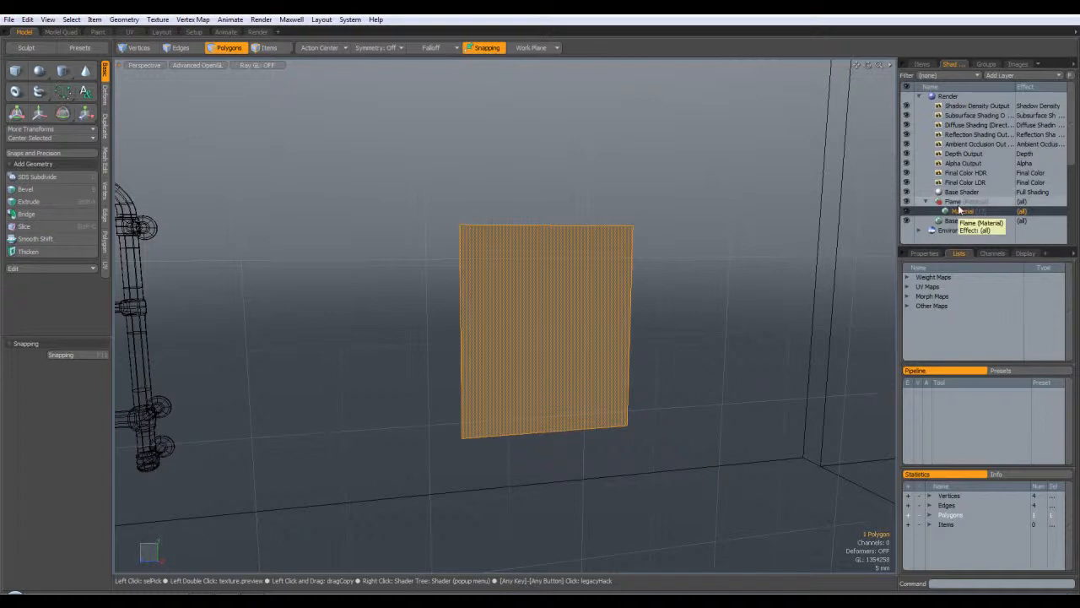
{"action": "left_click", "coordinate": [923, 253]}
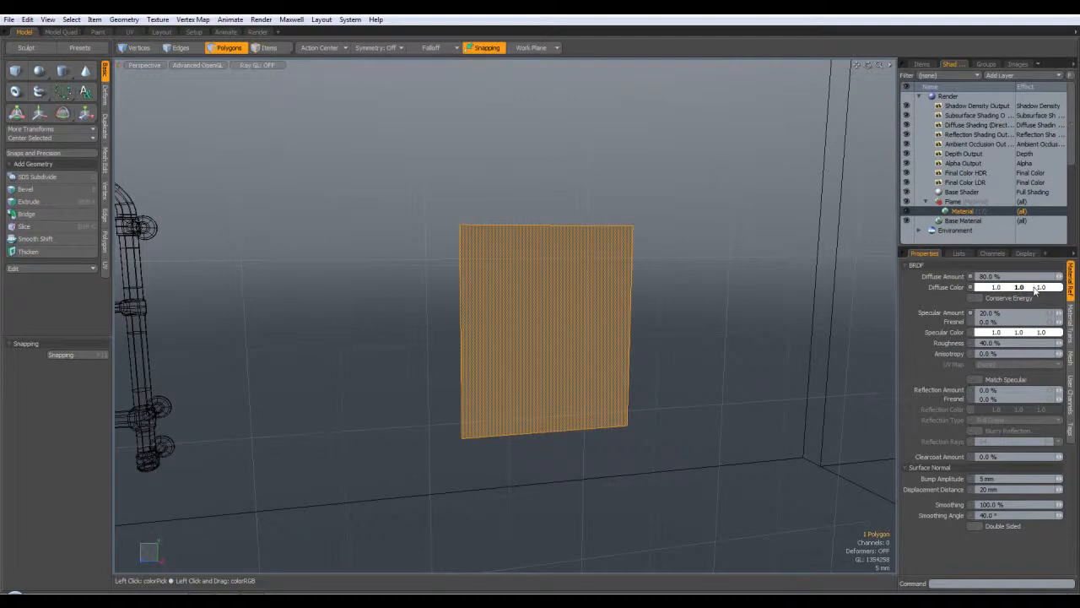
Set the Flame material's specular amount to 0% and make it double sided
{"action": "left_click_drag", "start_coordinate": [1006, 313], "coordinate": [965, 315]}
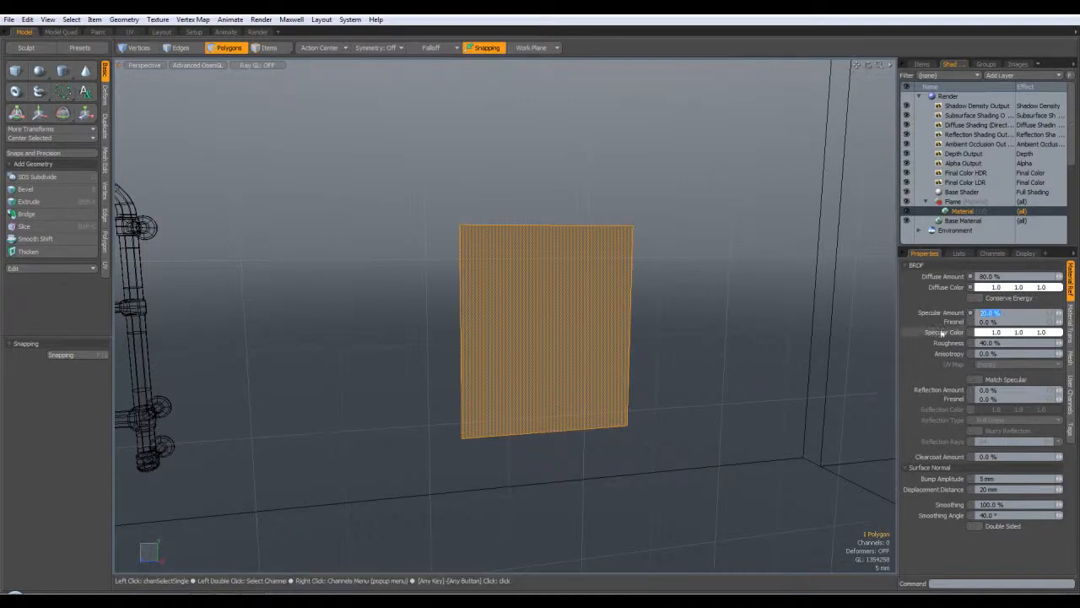
{"action": "type", "text": "0"}
{"action": "key", "text": "Return"}
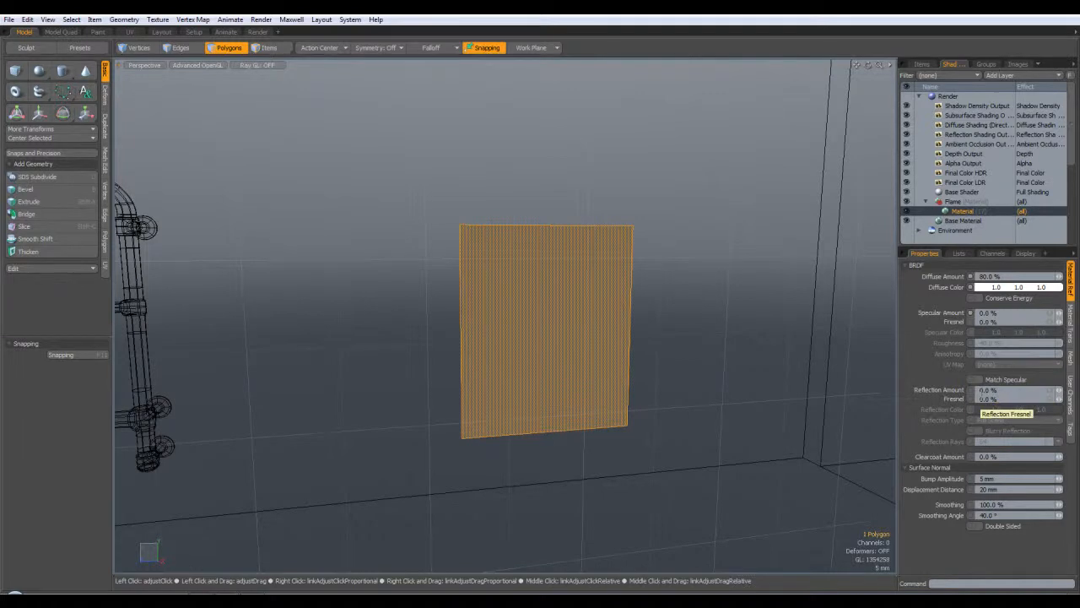
{"action": "left_click", "coordinate": [977, 525]}
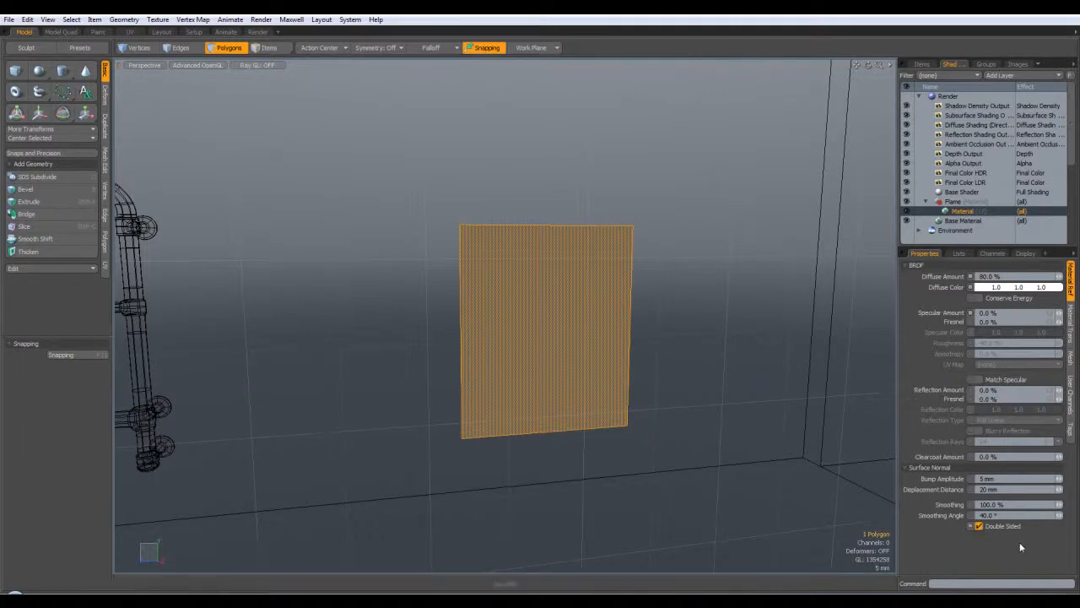
Give the Flame material a luminous intensity of 0.1 W/srm2 and a yellow luminous colour of 1.0, 0.73, 0.03
{"action": "left_click", "coordinate": [1070, 327]}
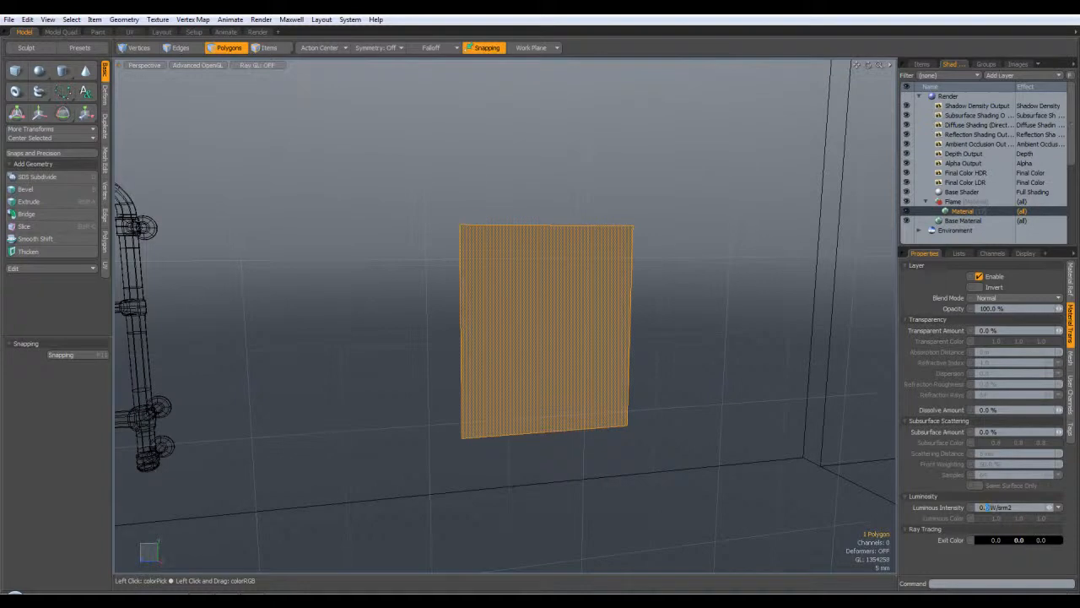
{"action": "key", "text": "Up"}
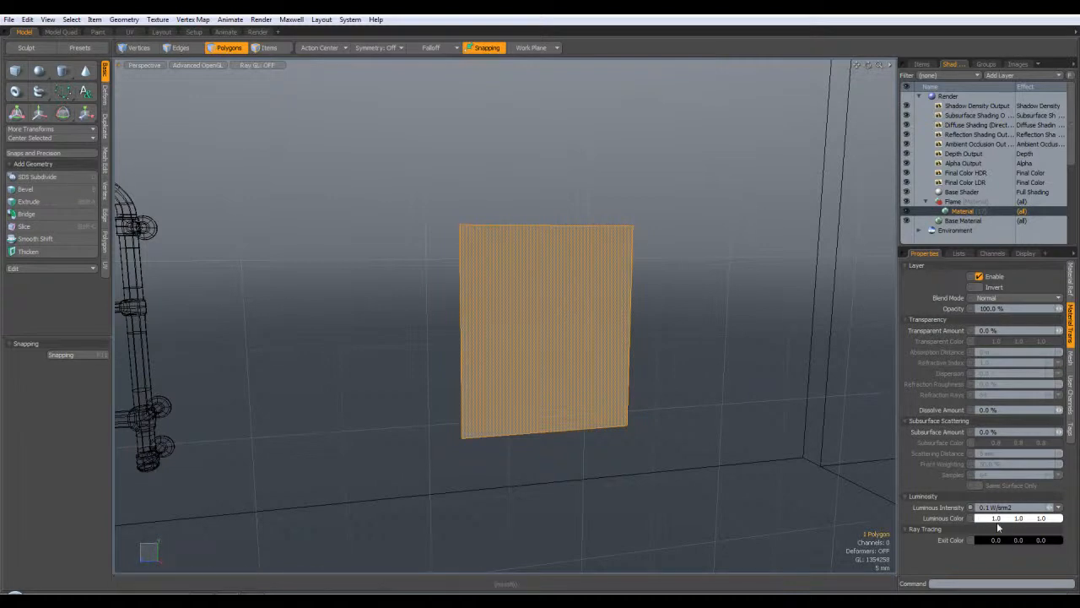
{"action": "left_click", "coordinate": [1021, 520]}
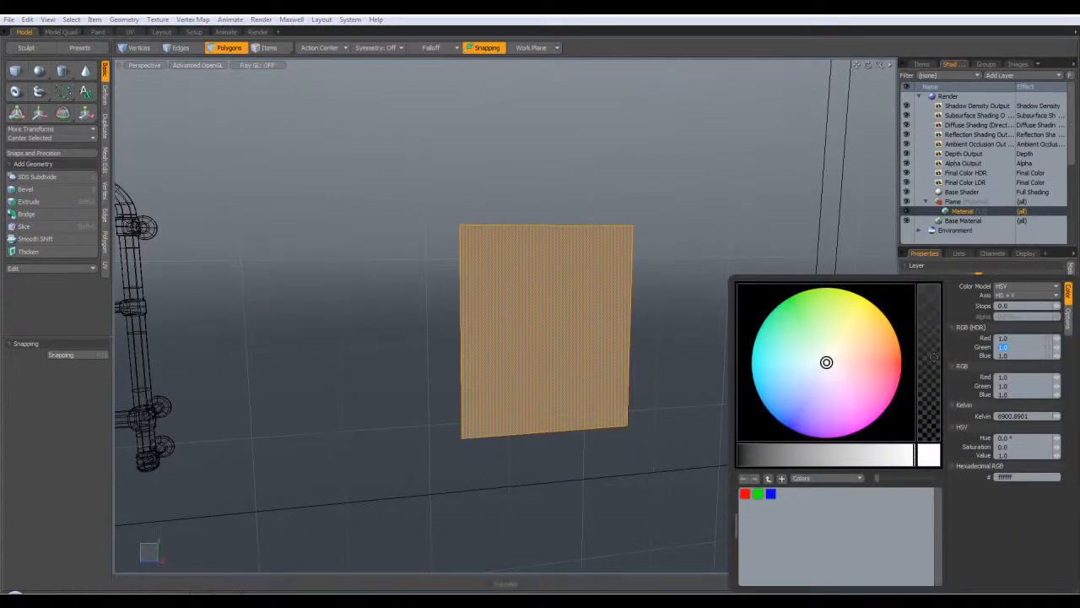
{"action": "left_click", "coordinate": [836, 380]}
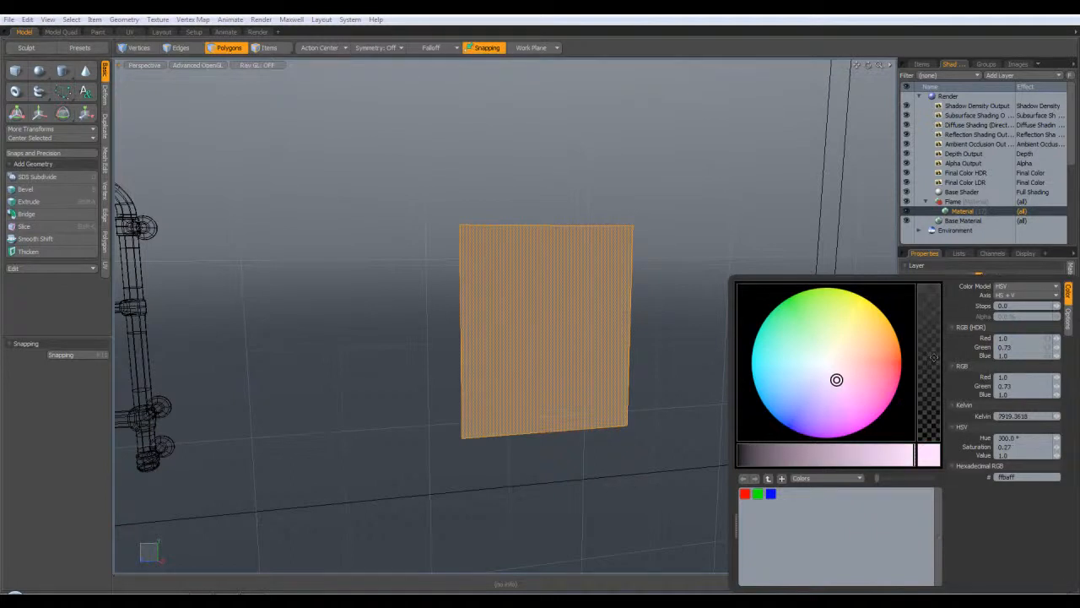
{"action": "left_click", "coordinate": [1014, 396]}
{"action": "key", "text": "Return"}
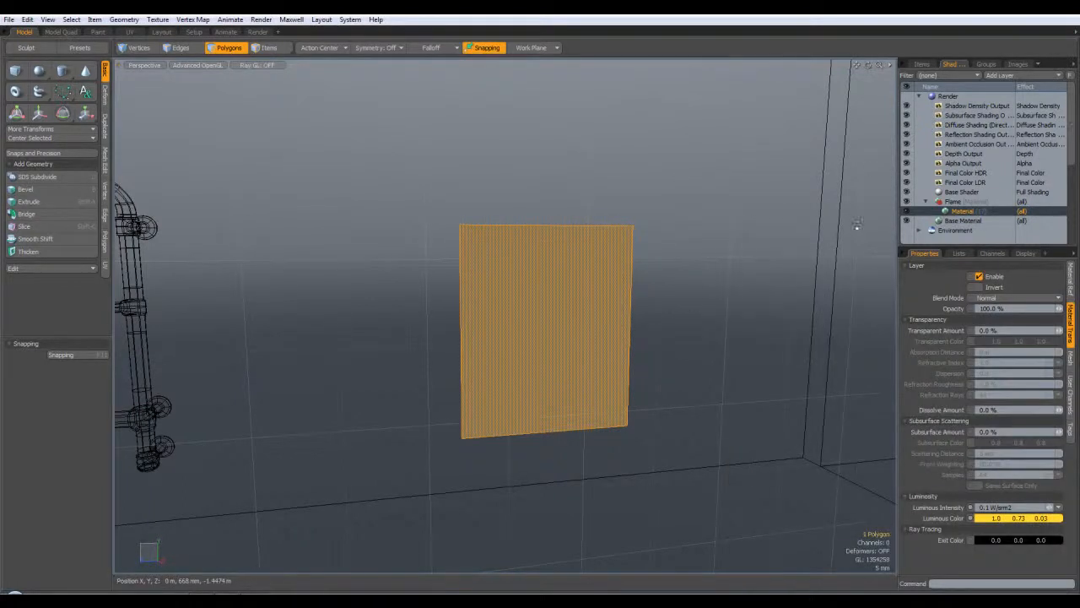
Deselect the polygon, switch to the Render layout and show the scene through Item Camera1 in the shaded camera view
{"action": "left_click", "coordinate": [666, 301]}
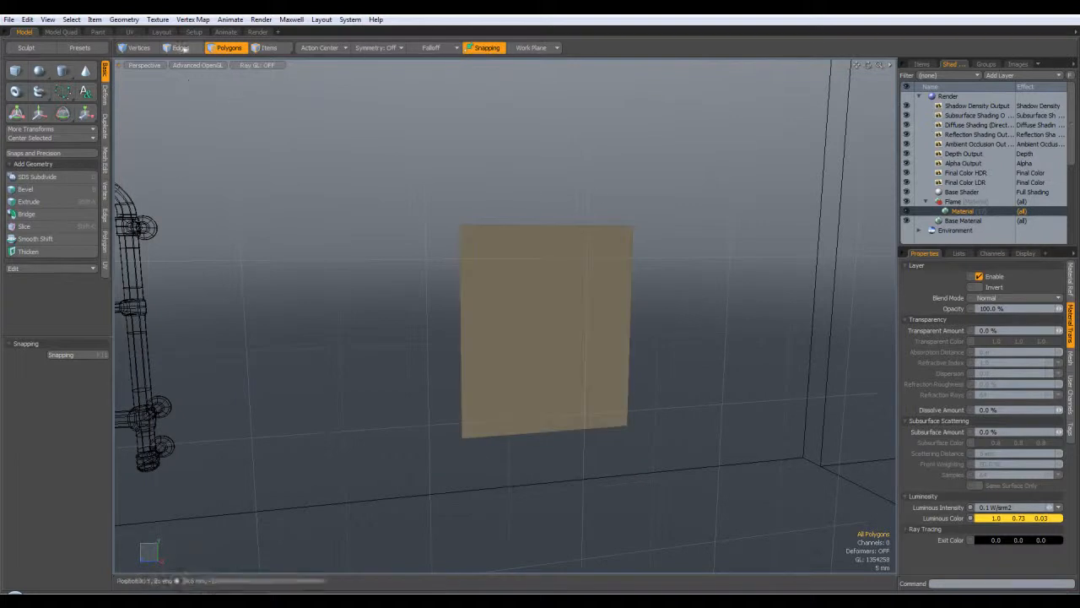
{"action": "left_click", "coordinate": [259, 32]}
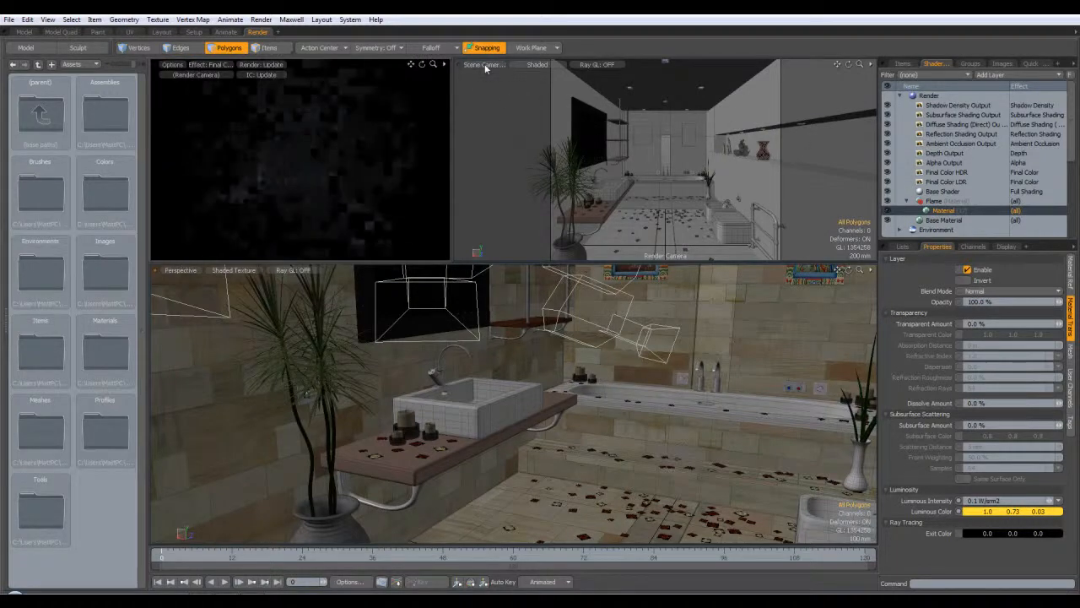
{"action": "left_click", "coordinate": [481, 65]}
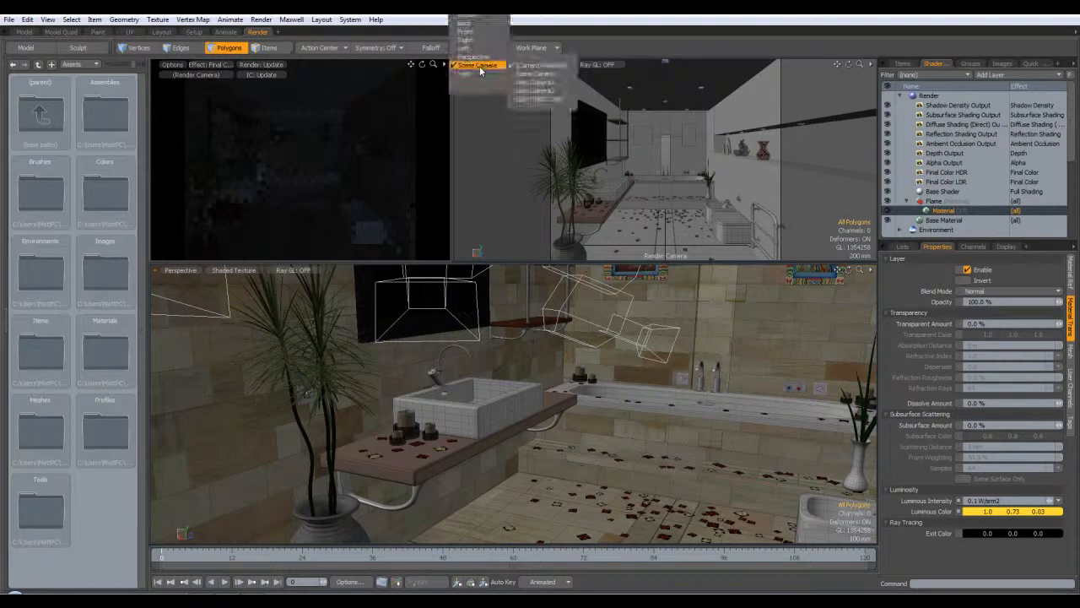
{"action": "left_click", "coordinate": [548, 100]}
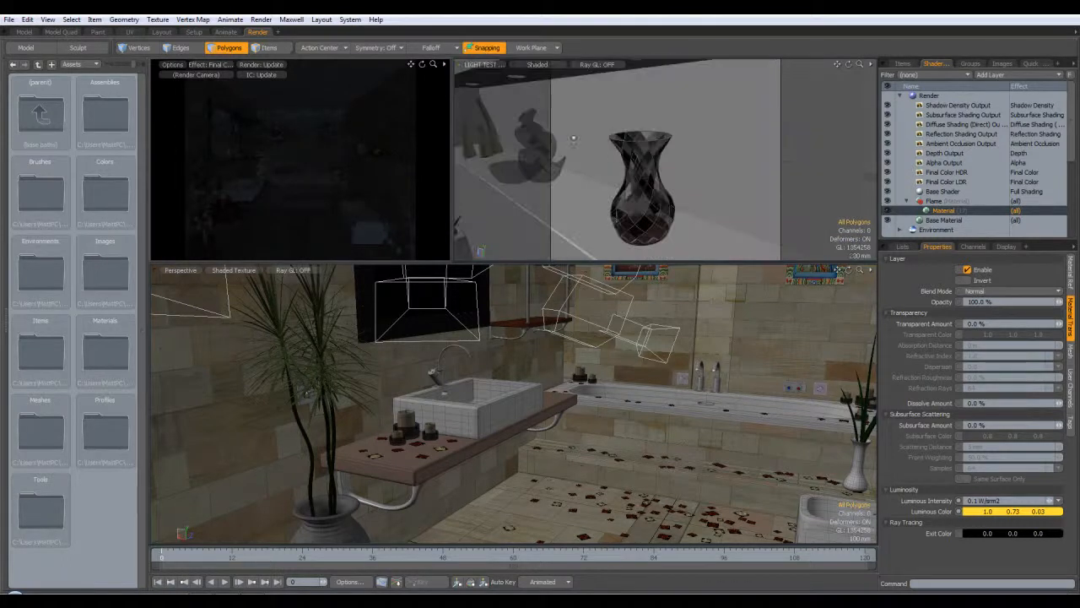
{"action": "left_click", "coordinate": [481, 65]}
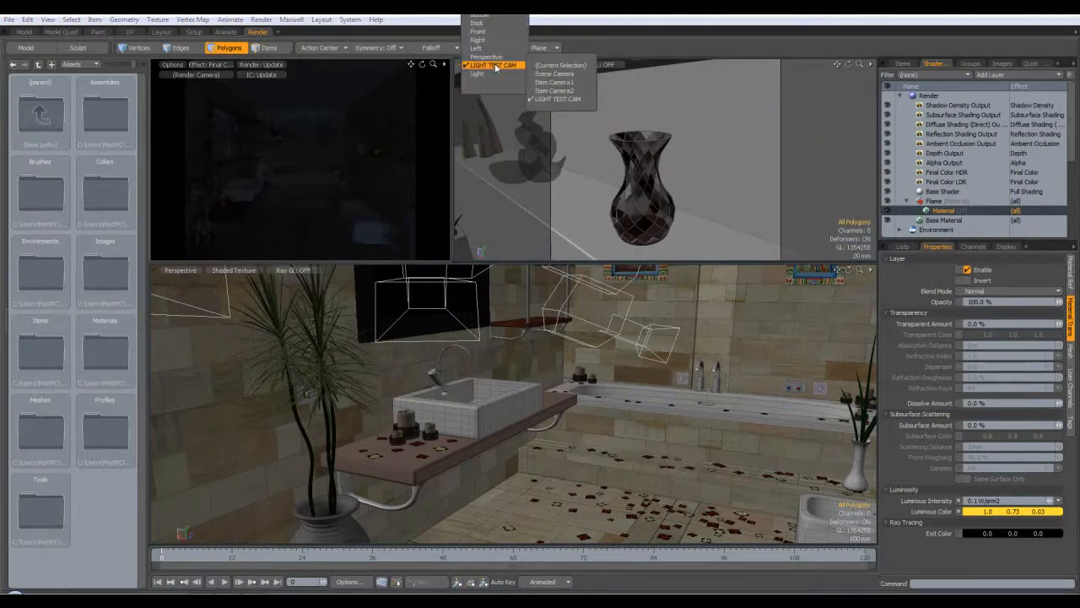
{"action": "left_click", "coordinate": [558, 85]}
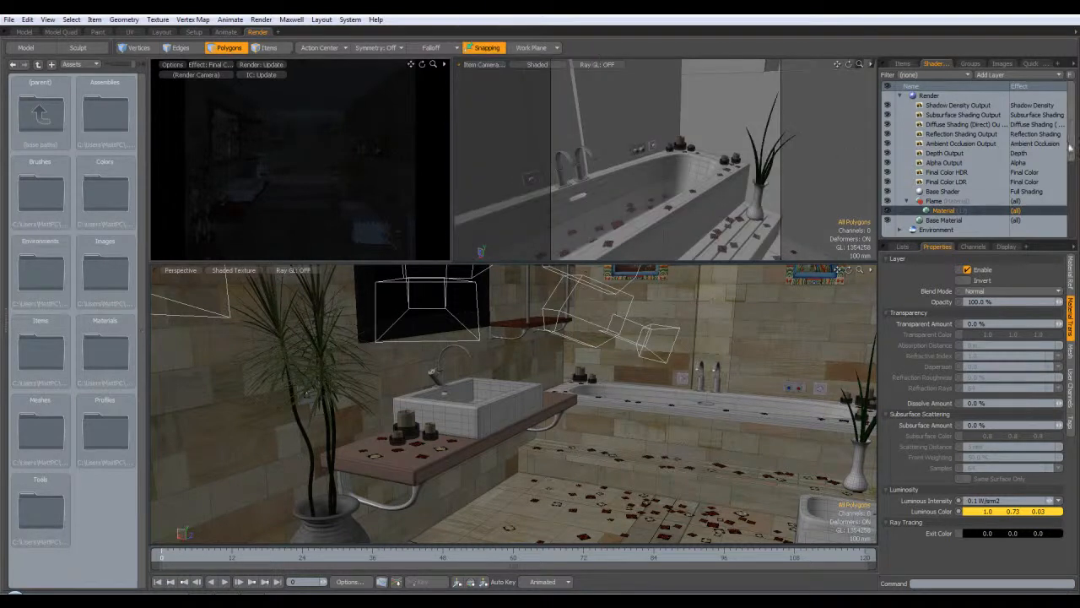
Locate the Flame mesh at the end of the item list and select it
{"action": "scroll", "coordinate": [1074, 194], "scroll_direction": "down", "scroll_amount": 3}
{"action": "scroll", "coordinate": [1073, 194], "scroll_direction": "down", "scroll_amount": 3}
{"action": "scroll", "coordinate": [1068, 152], "scroll_direction": "up", "scroll_amount": 5}
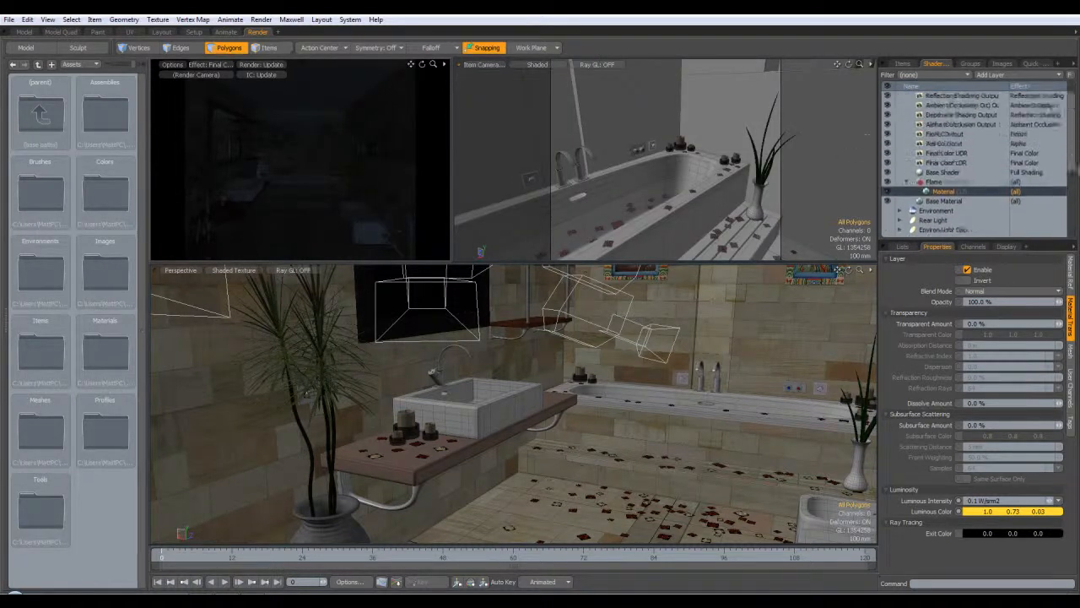
{"action": "left_click", "coordinate": [903, 63]}
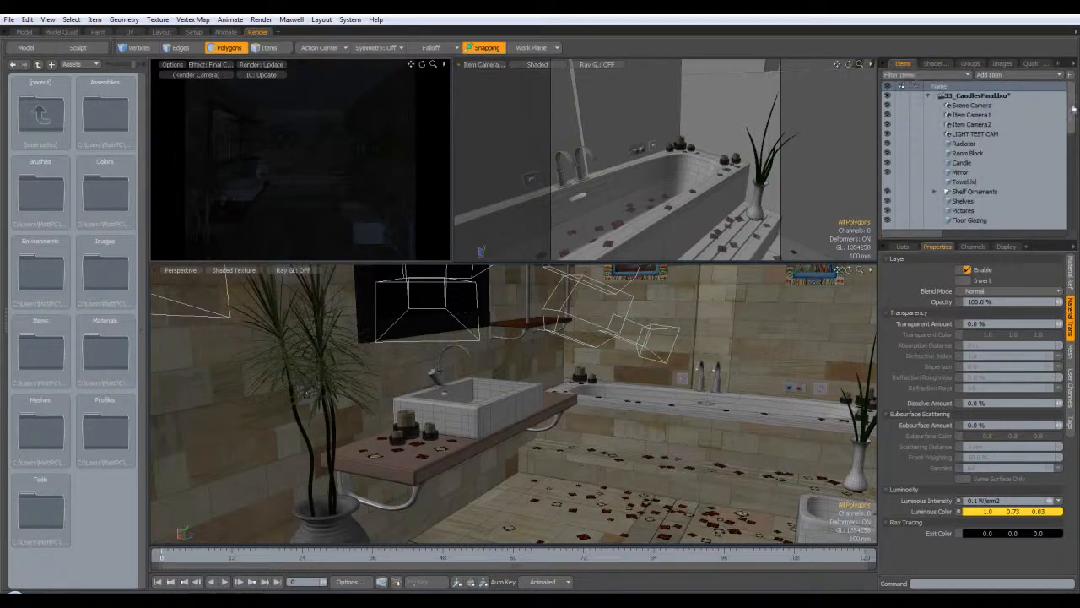
{"action": "left_click_drag", "start_coordinate": [1073, 113], "coordinate": [1076, 204]}
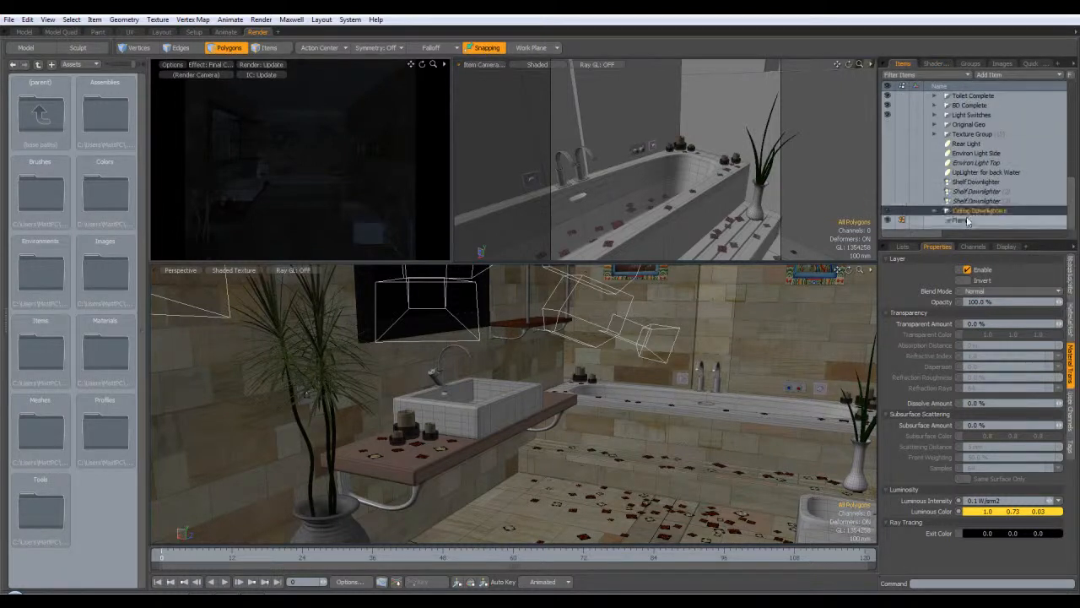
Frame the Flame rectangle up close through Item Camera1 and make the render preview use that camera
{"action": "key", "text": "shift+a"}
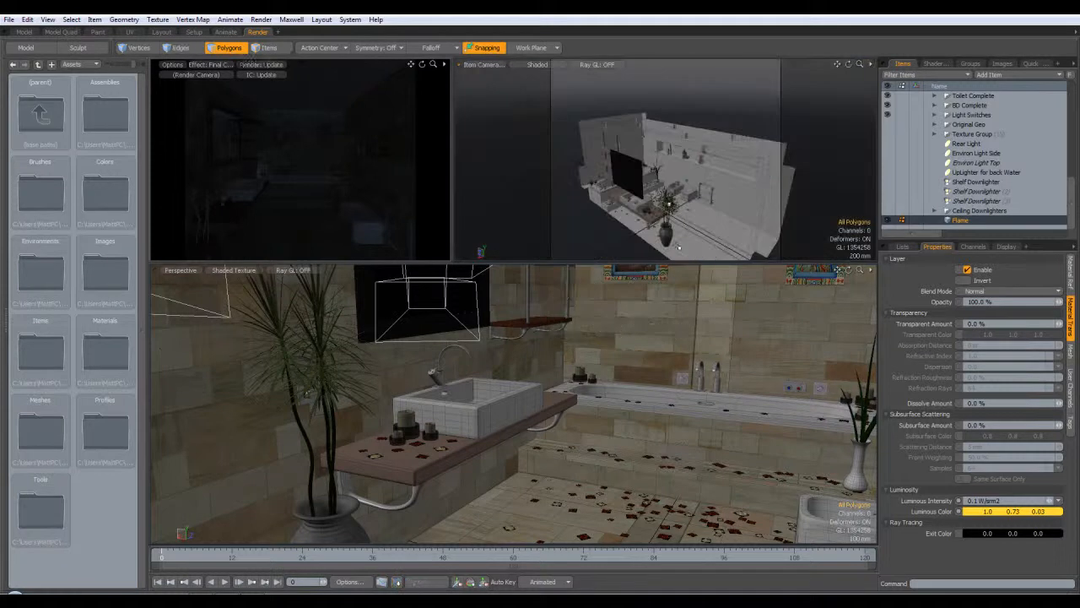
{"action": "left_click_drag", "start_coordinate": [681, 239], "coordinate": [696, 221], "text": "ctrl+alt"}
{"action": "scroll", "coordinate": [675, 156], "scroll_direction": "up", "scroll_amount": 8}
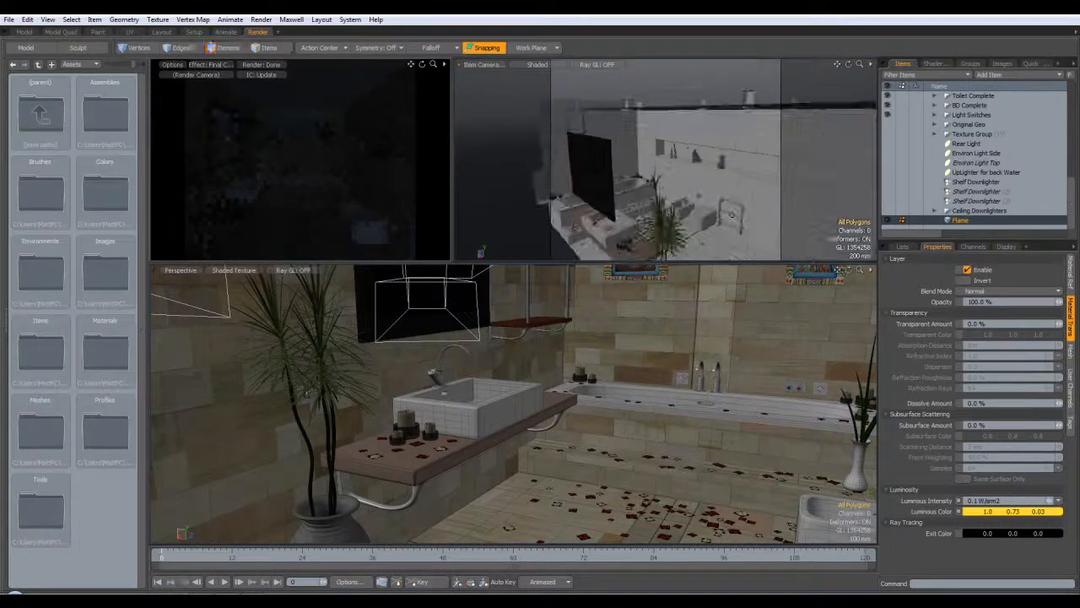
{"action": "scroll", "coordinate": [682, 148], "scroll_direction": "up", "scroll_amount": 8}
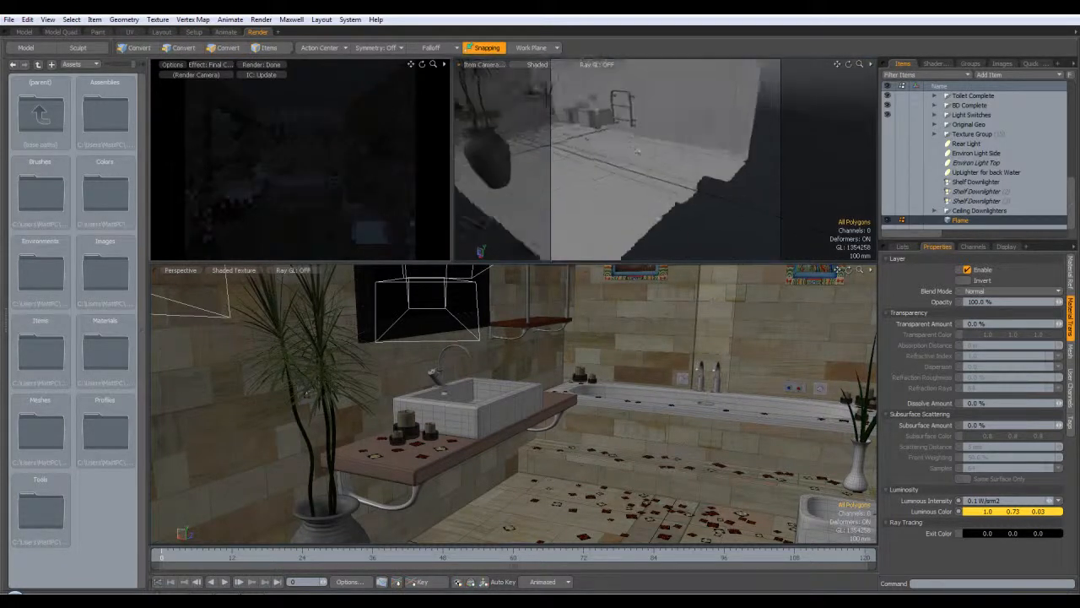
{"action": "left_click_drag", "start_coordinate": [689, 138], "coordinate": [682, 186], "text": "alt"}
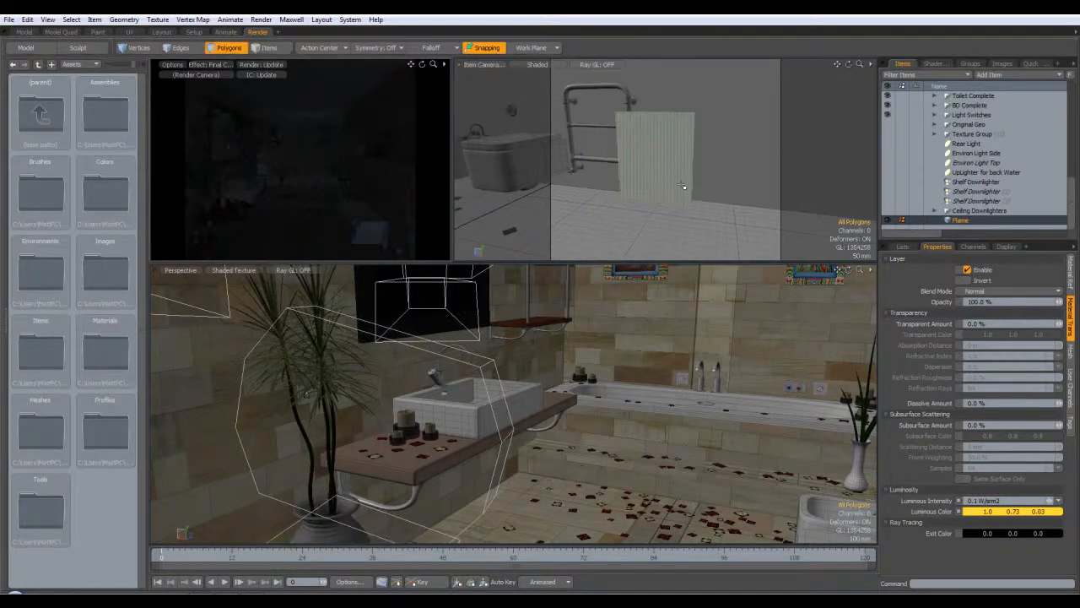
{"action": "left_click", "coordinate": [201, 79]}
{"action": "left_click", "coordinate": [205, 91]}
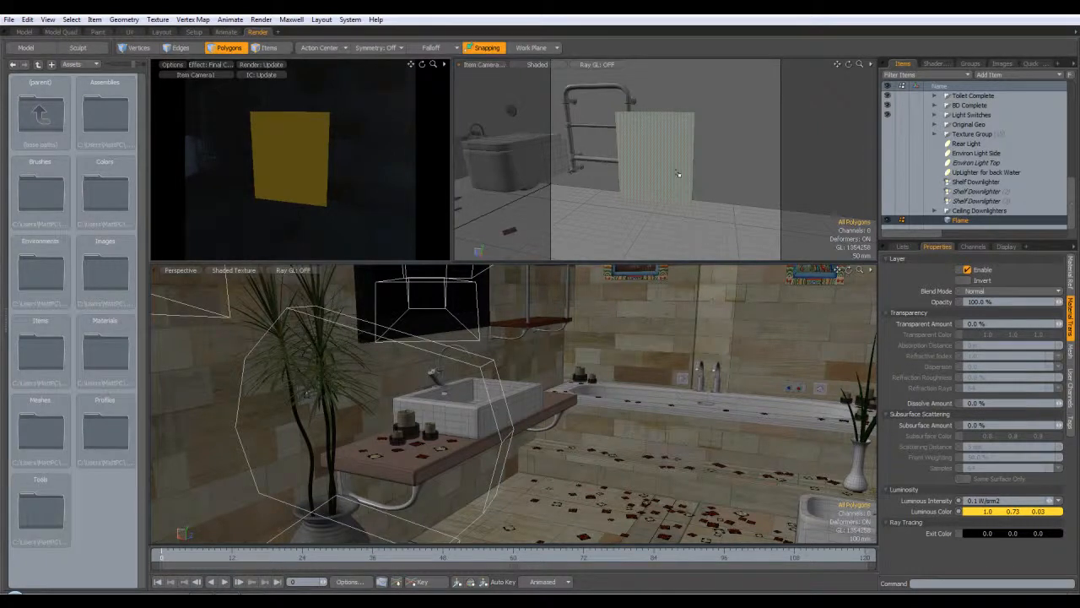
Load the Flames0001_2_M image as an image map layer above the Flame group's material
{"action": "left_click", "coordinate": [934, 64]}
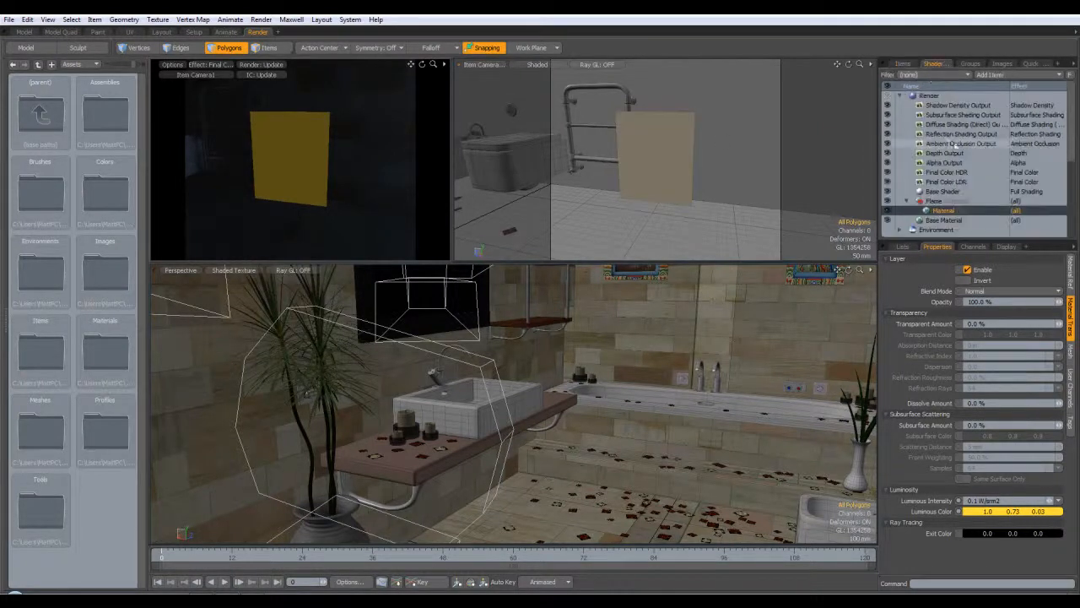
{"action": "left_click", "coordinate": [1016, 76]}
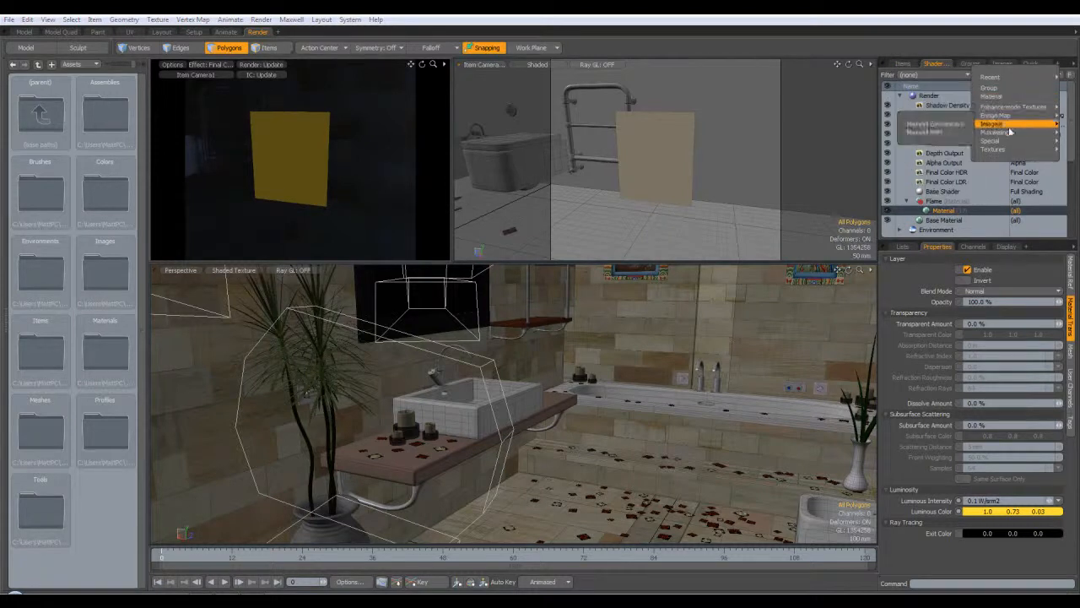
{"action": "mouse_move", "coordinate": [996, 116]}
{"action": "left_click", "coordinate": [943, 117]}
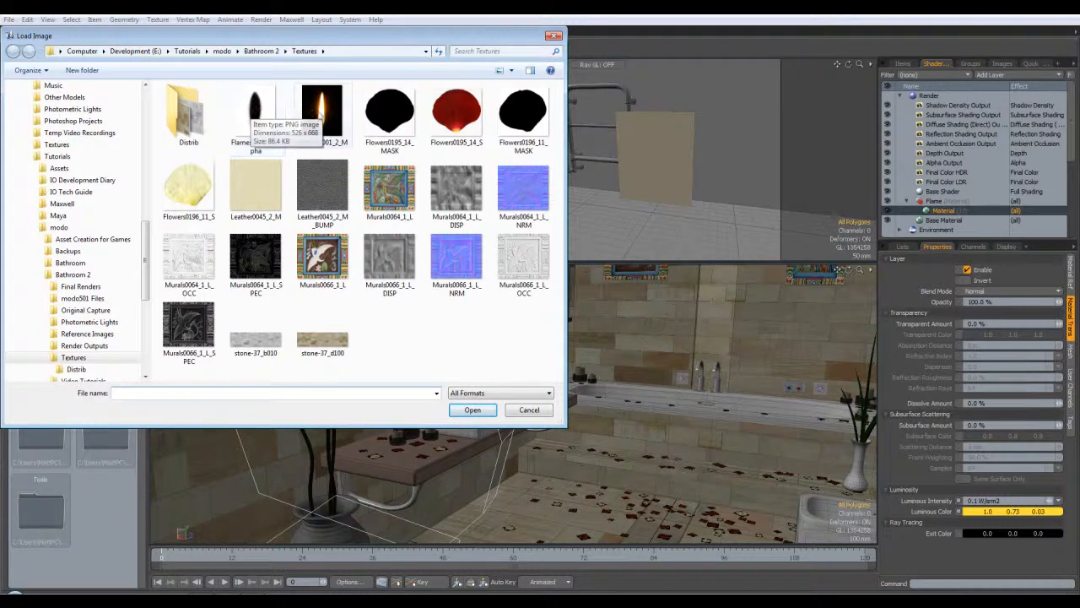
{"action": "double_click", "coordinate": [322, 112]}
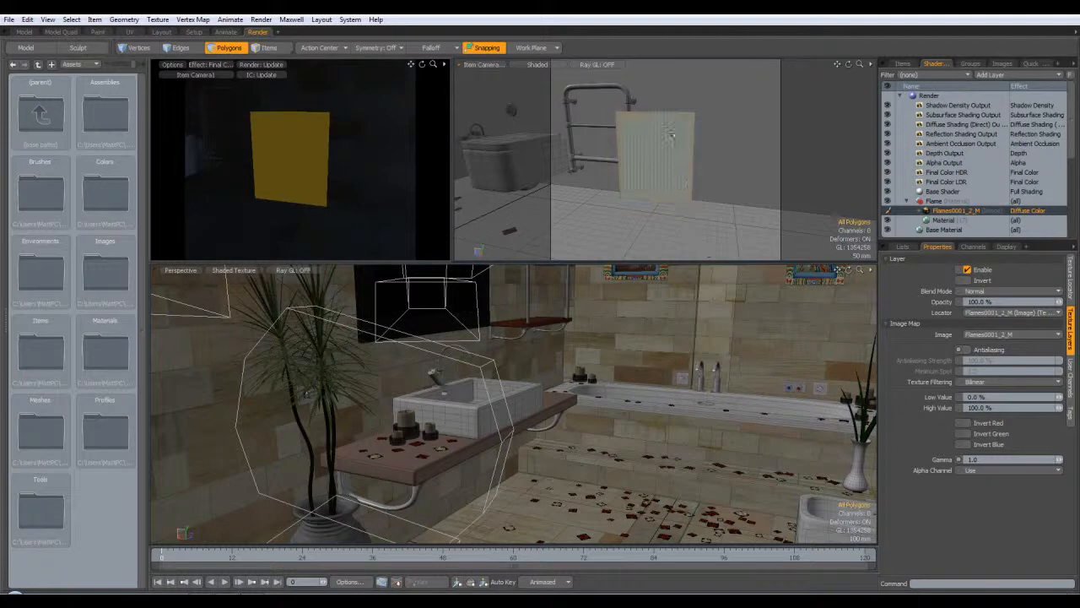
Load the Flames0001_2_Alpha image as another layer in the Flame group and set its effect to Stencil
{"action": "left_click_drag", "start_coordinate": [656, 123], "coordinate": [679, 159], "text": "alt"}
{"action": "scroll", "coordinate": [620, 210], "scroll_direction": "down", "scroll_amount": 5}
{"action": "scroll", "coordinate": [656, 200], "scroll_direction": "up", "scroll_amount": 4}
{"action": "scroll", "coordinate": [679, 188], "scroll_direction": "up", "scroll_amount": 3}
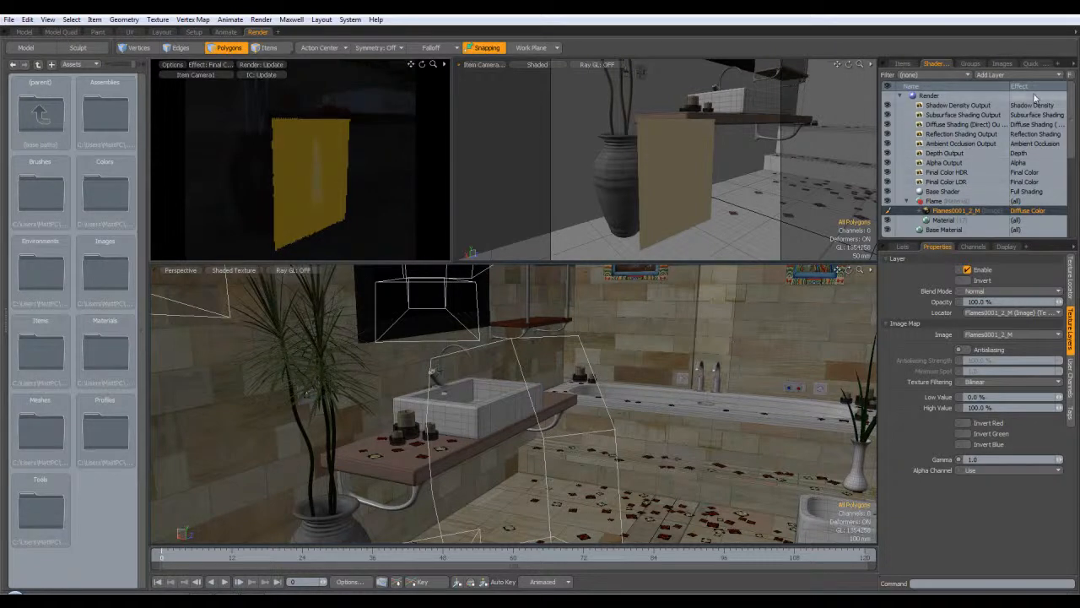
{"action": "left_click", "coordinate": [991, 75]}
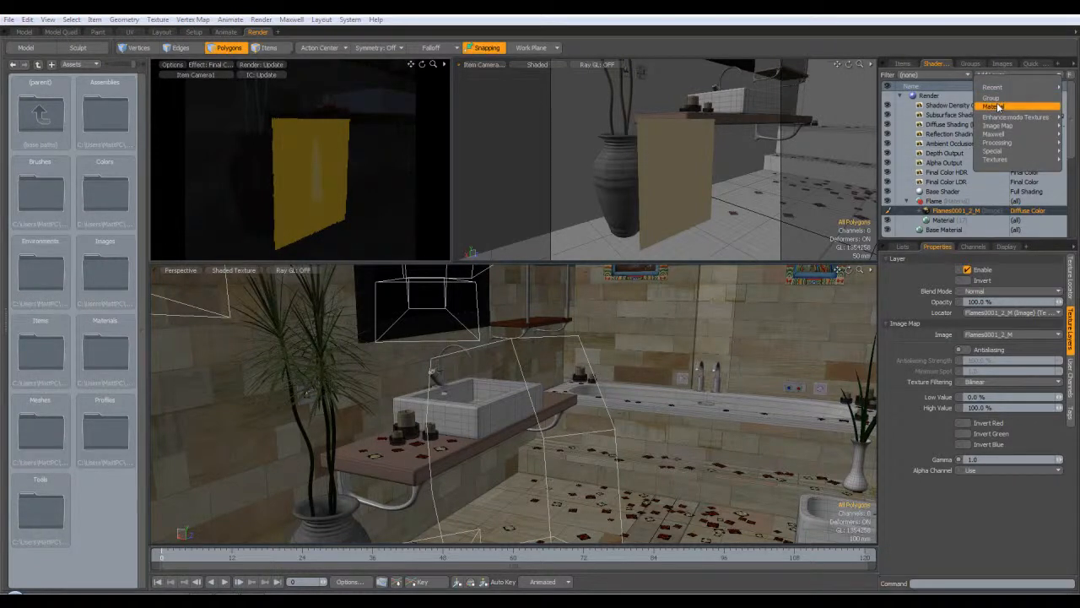
{"action": "mouse_move", "coordinate": [1000, 127]}
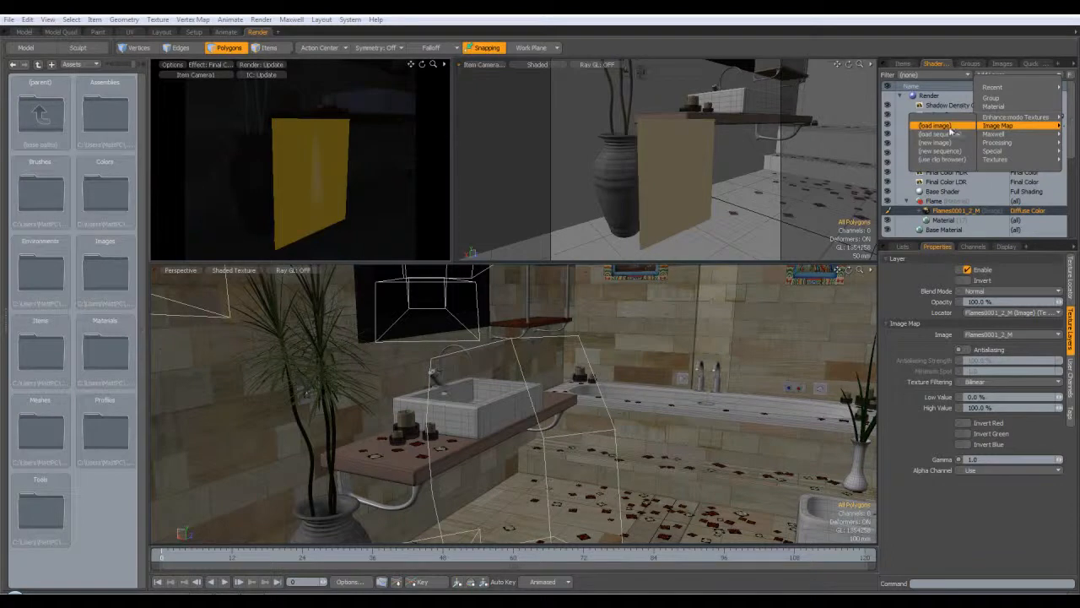
{"action": "left_click", "coordinate": [946, 129]}
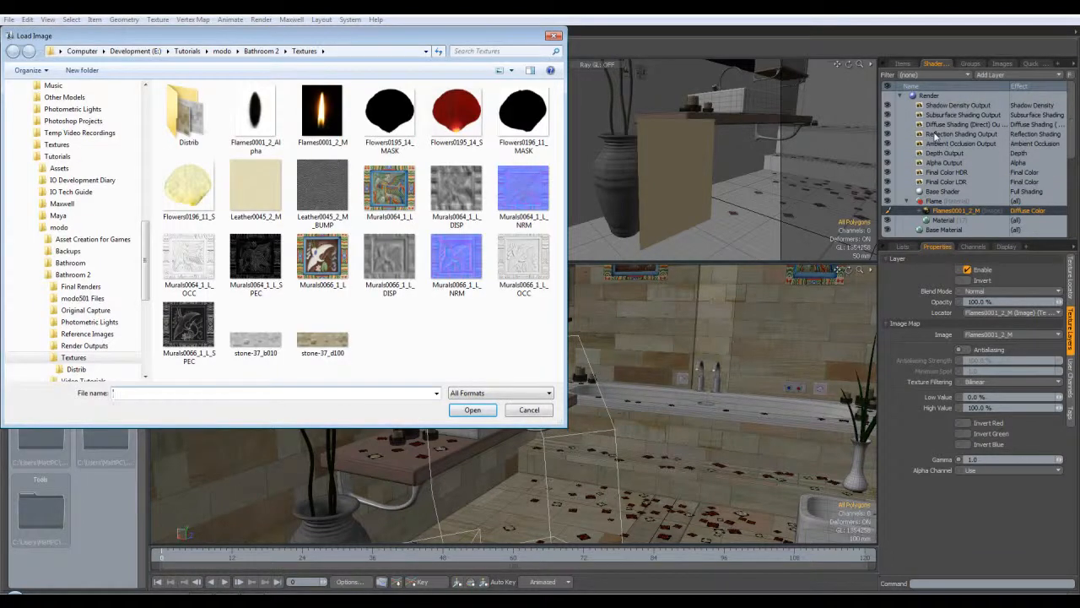
{"action": "double_click", "coordinate": [255, 111]}
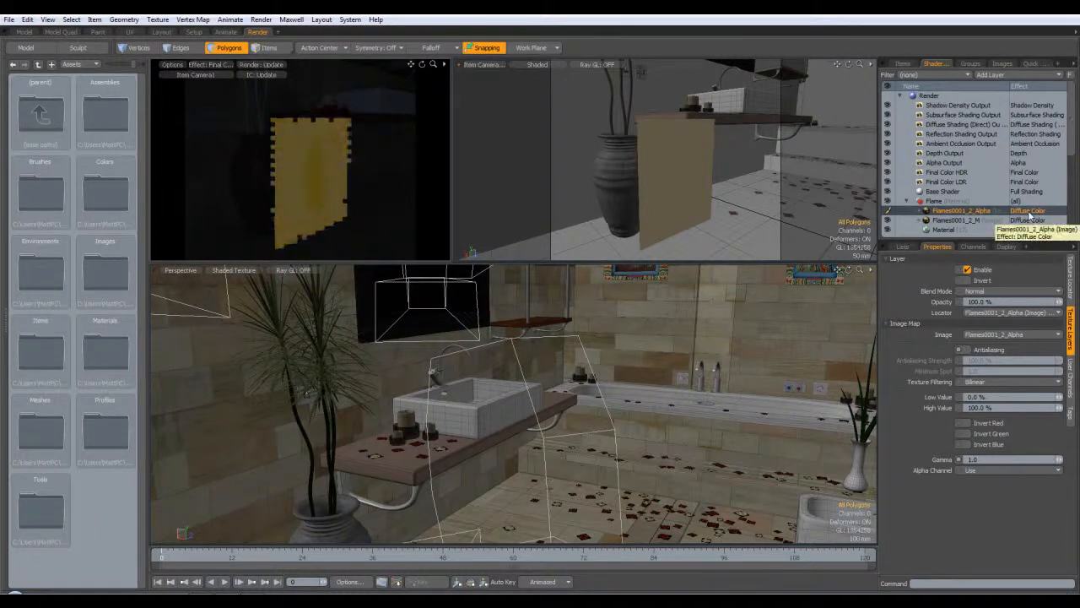
{"action": "left_click", "coordinate": [1030, 214]}
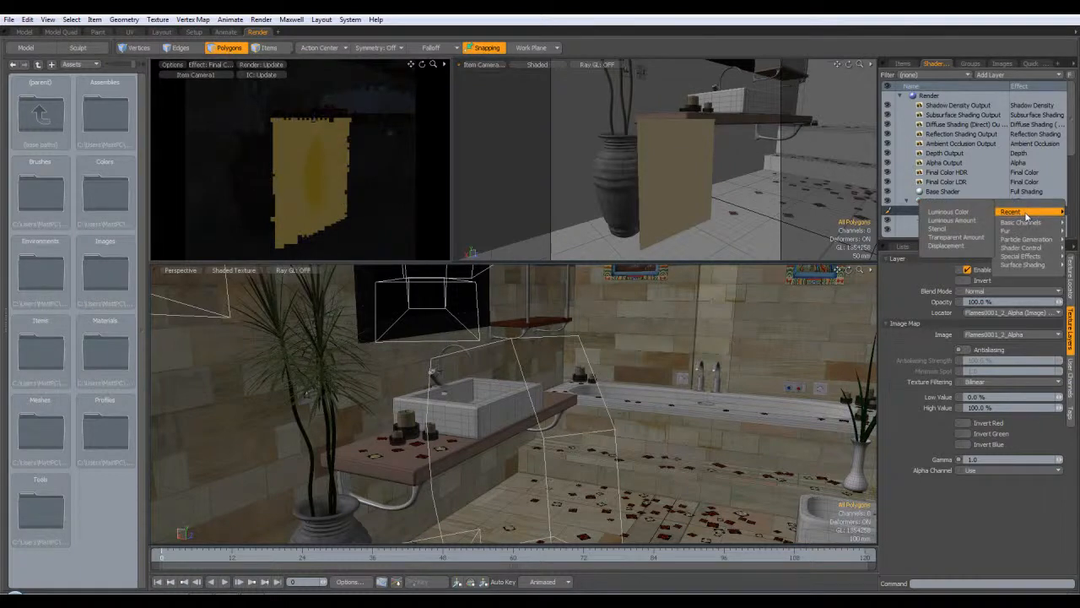
{"action": "left_click", "coordinate": [941, 229]}
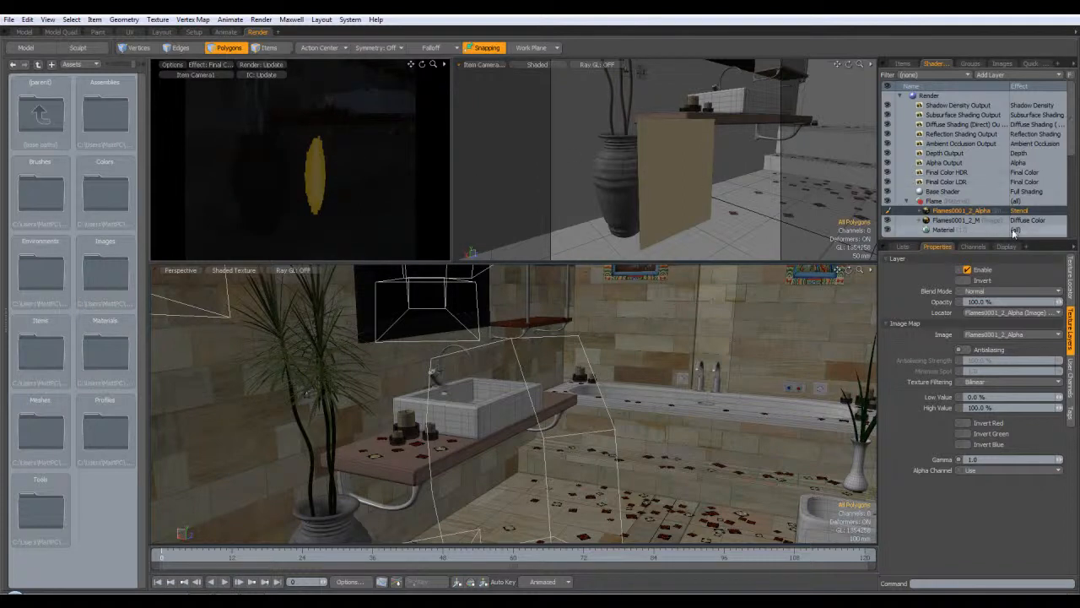
Create an instance of the Flames0001_2_M image layer and set the instance's effect to Luminous Amount
{"action": "left_click", "coordinate": [958, 220]}
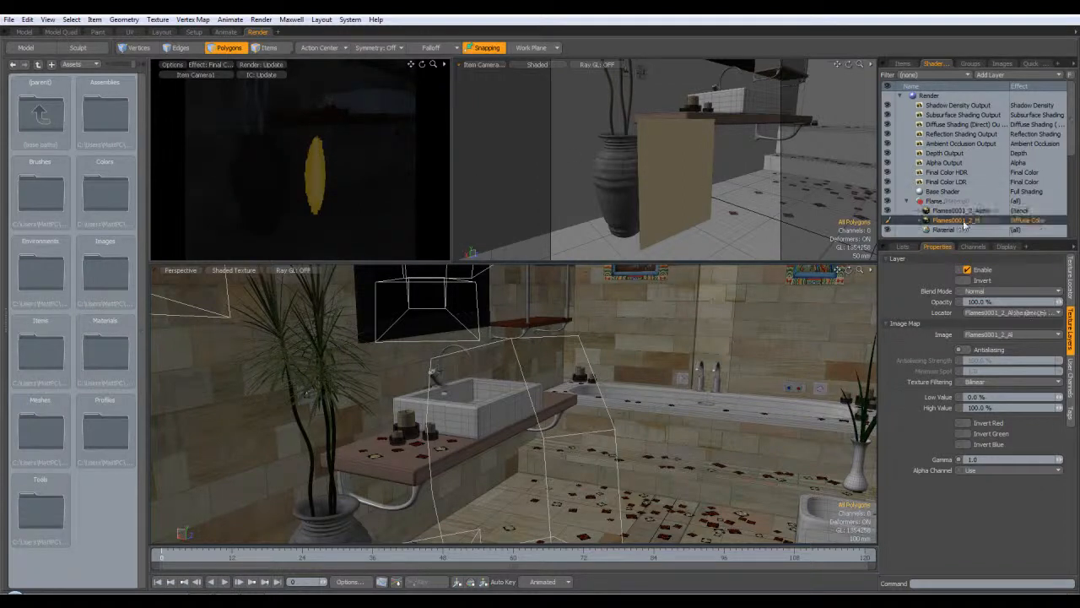
{"action": "right_click", "coordinate": [968, 222]}
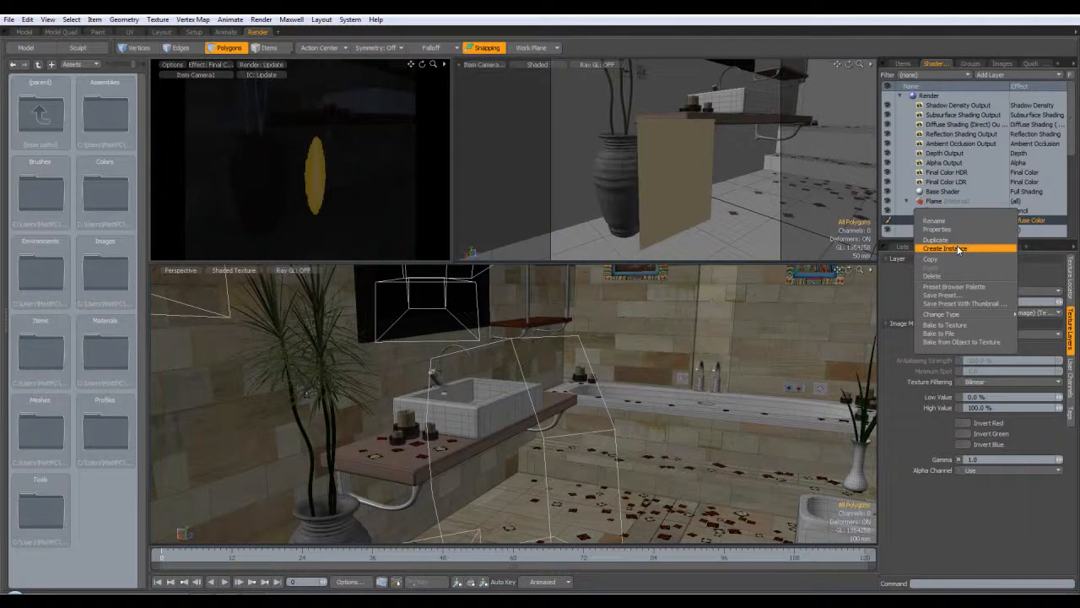
{"action": "left_click", "coordinate": [958, 249]}
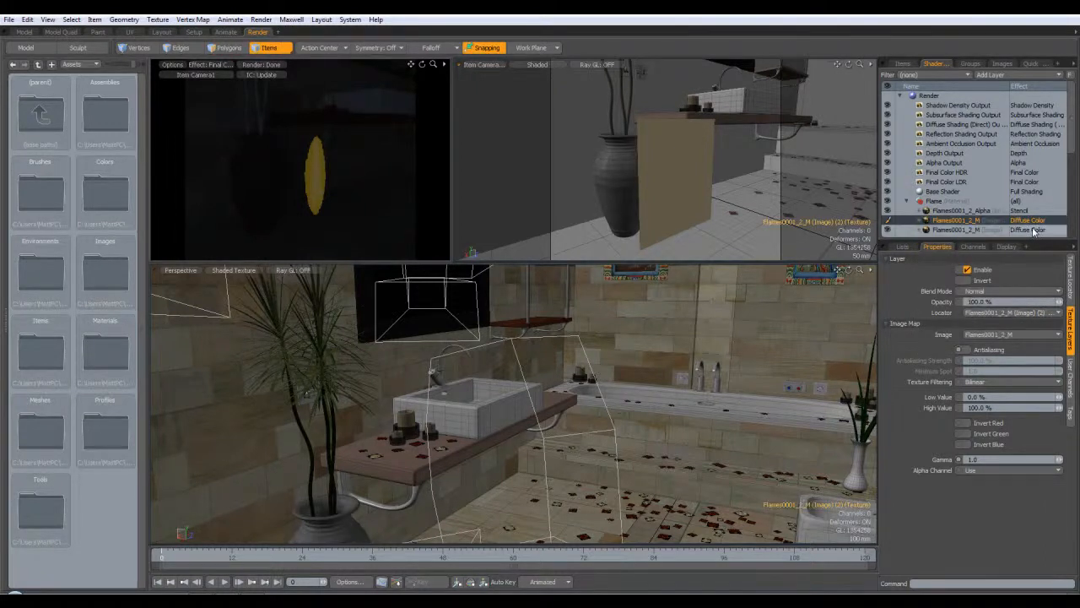
{"action": "left_click", "coordinate": [1030, 226]}
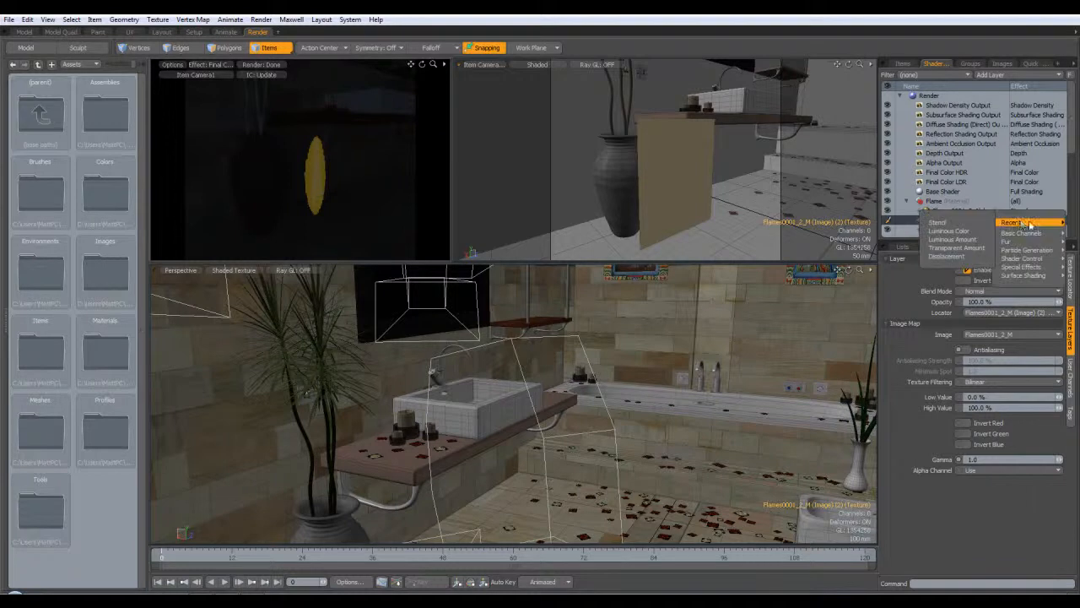
{"action": "left_click", "coordinate": [962, 241]}
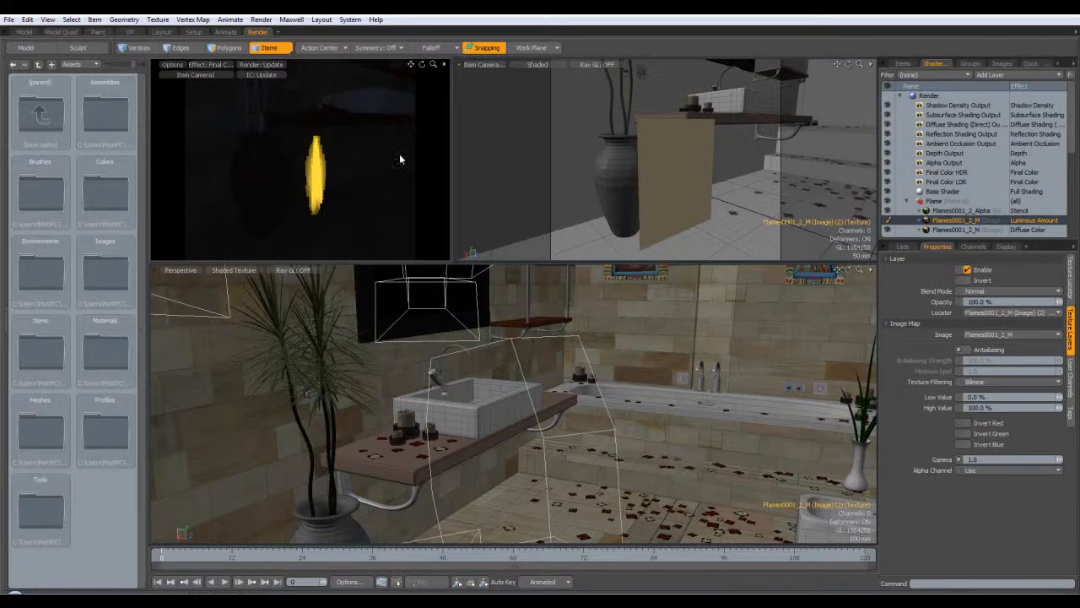
Create another instance of the Flames0001_2_M diffuse image layer and set its effect to Luminous Color
{"action": "left_click", "coordinate": [956, 230]}
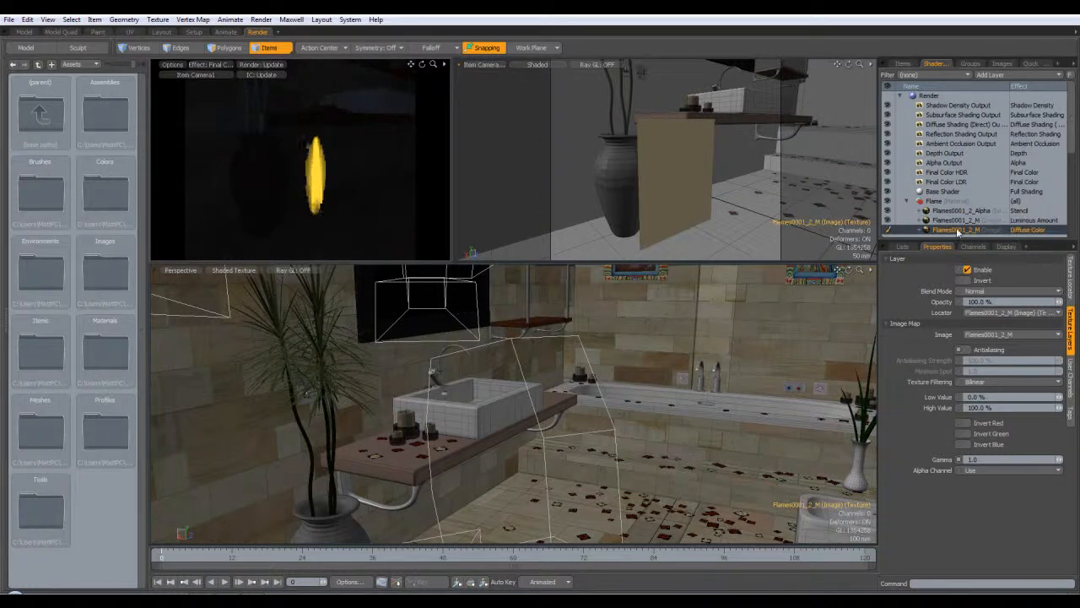
{"action": "right_click", "coordinate": [958, 233]}
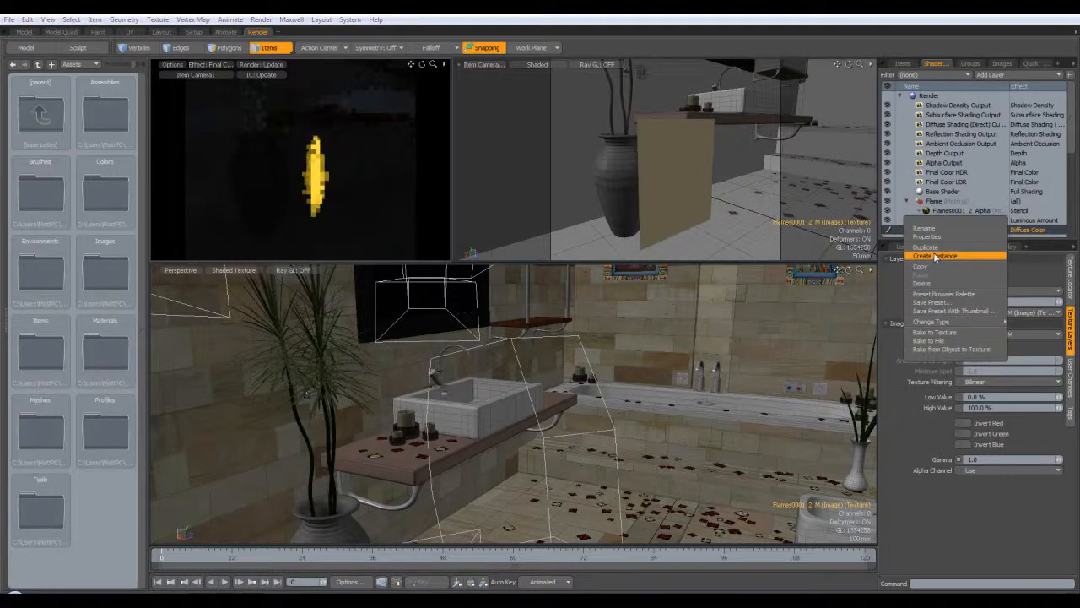
{"action": "left_click", "coordinate": [935, 256]}
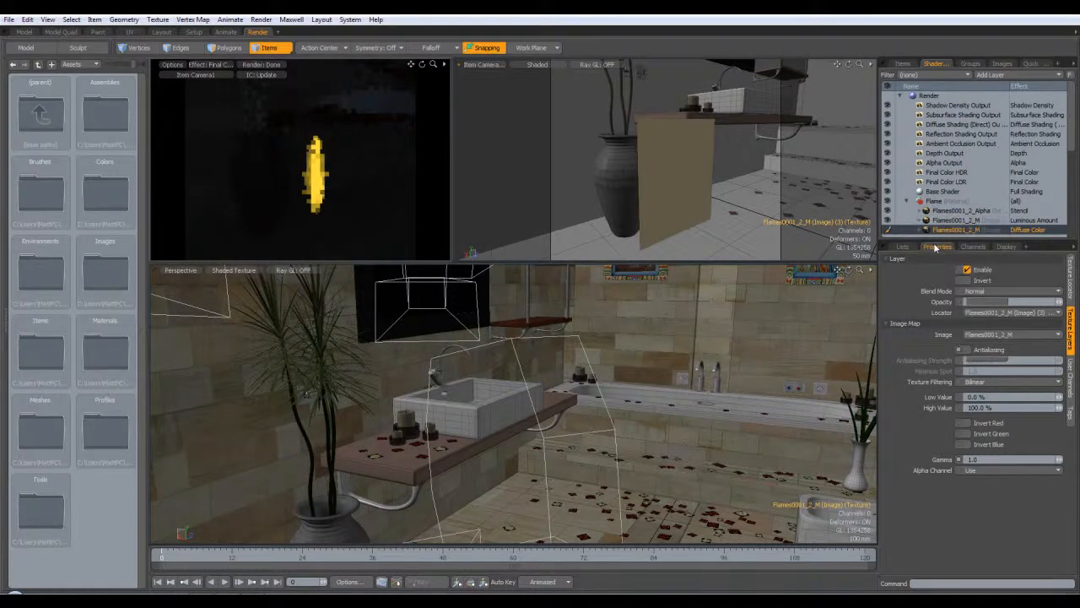
{"action": "left_click", "coordinate": [1027, 232]}
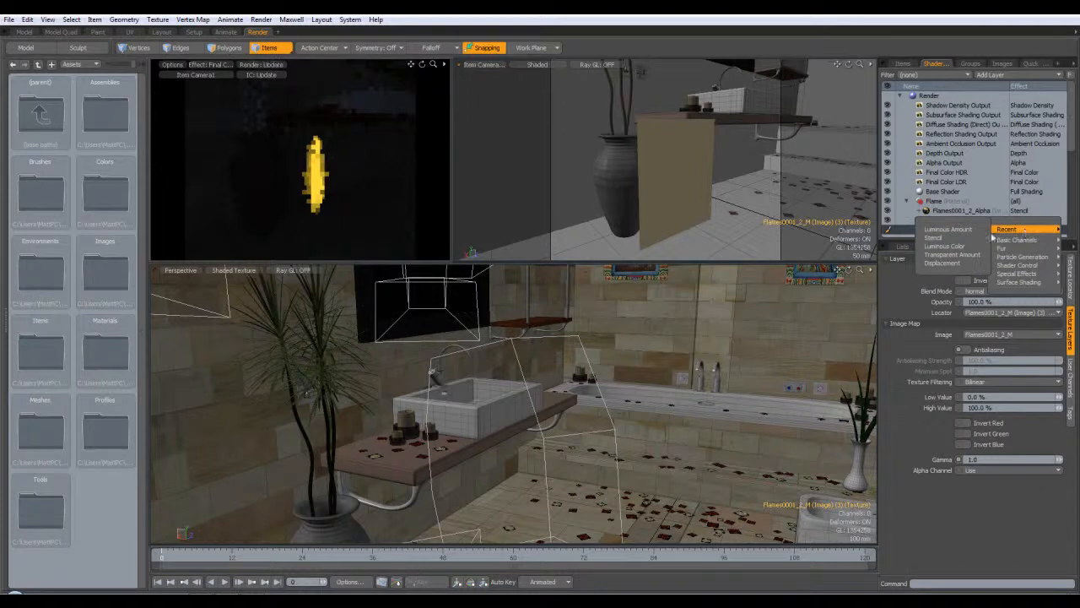
{"action": "left_click", "coordinate": [941, 248]}
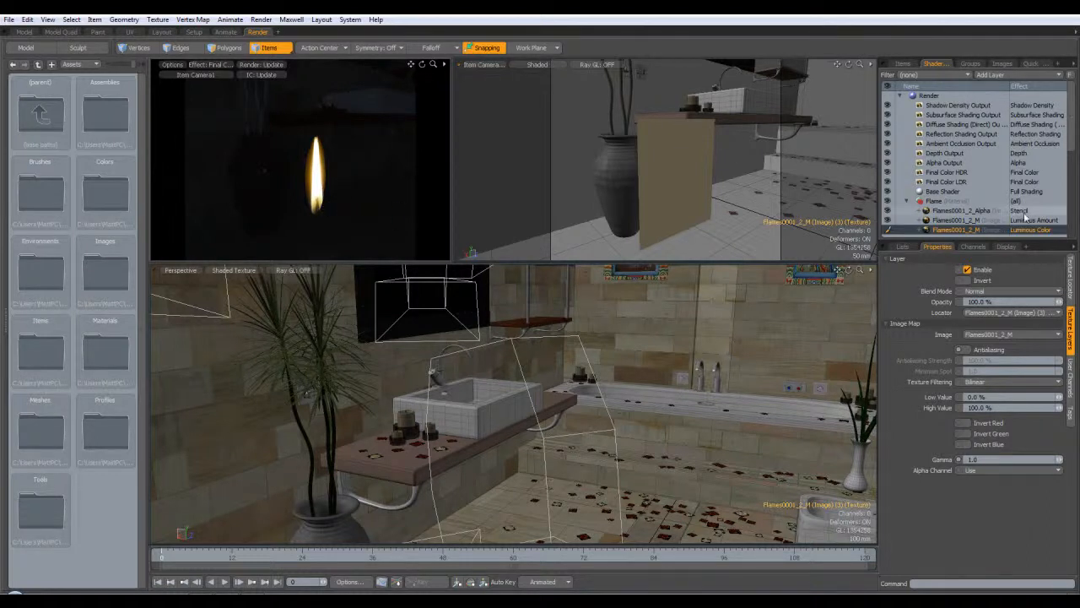
Collapse the Flame group, move it above the Base Shader and show the Base Shader's visibility settings
{"action": "left_click", "coordinate": [907, 203]}
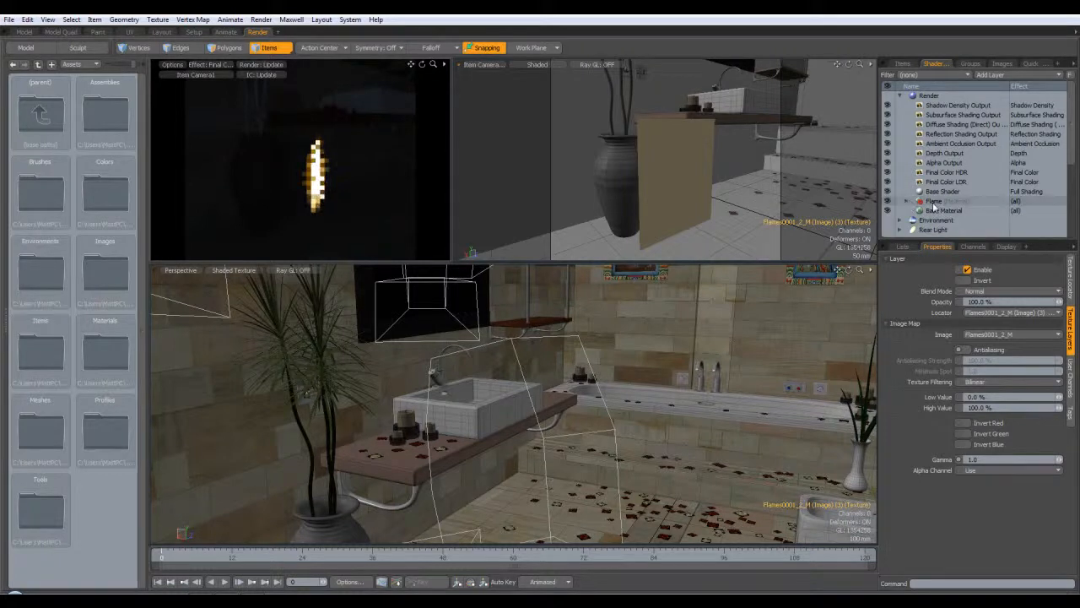
{"action": "left_click_drag", "start_coordinate": [932, 202], "coordinate": [950, 194]}
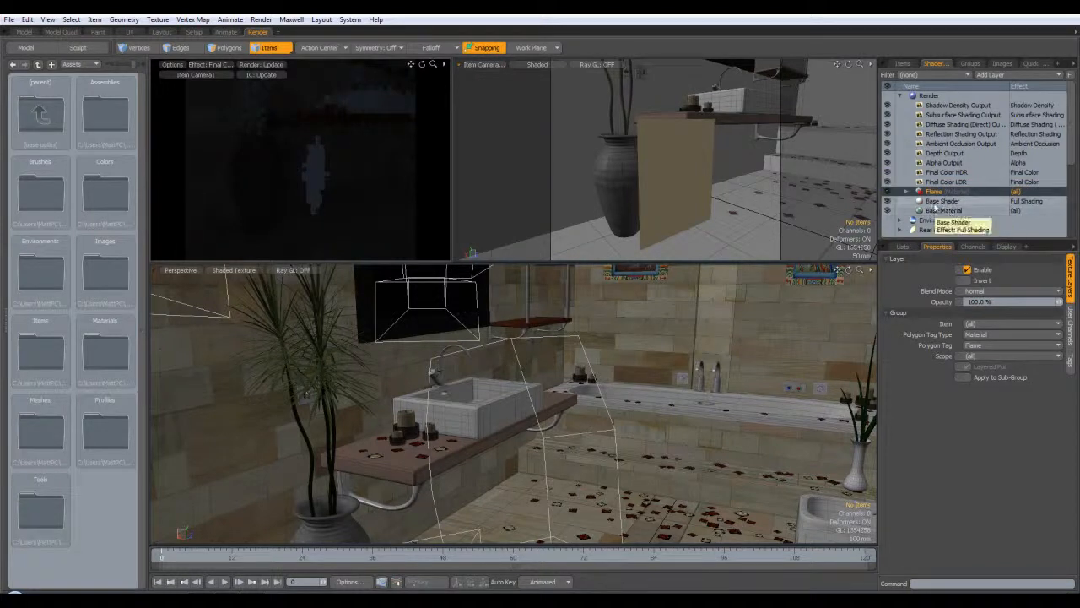
{"action": "left_click", "coordinate": [937, 203]}
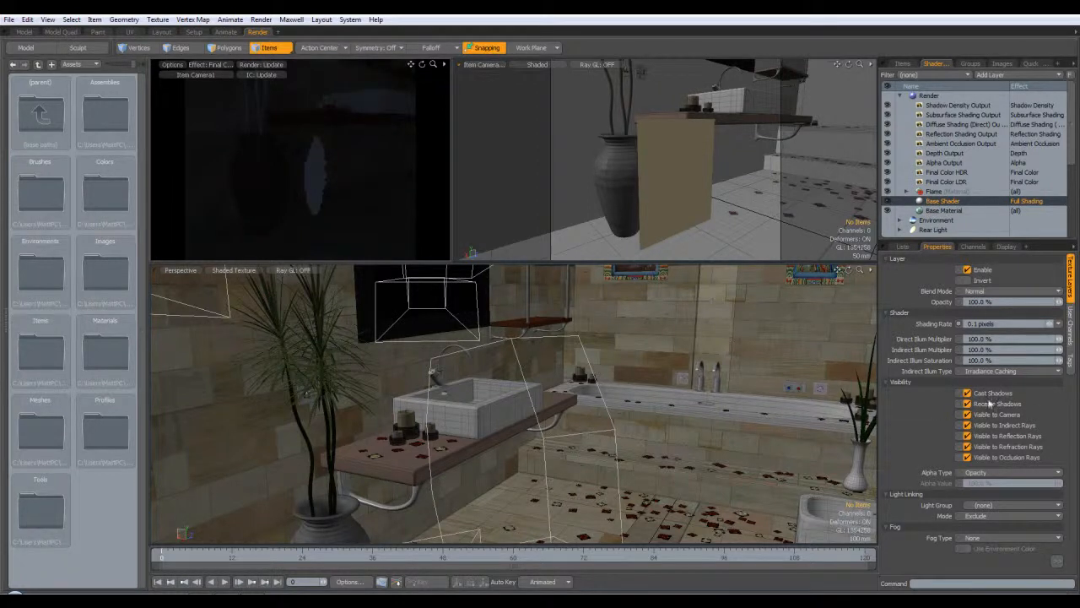
Add a Shader layer at the top of the Flame group with Cast Shadows and Receive Shadows turned off
{"action": "left_click", "coordinate": [907, 191]}
{"action": "scroll", "coordinate": [928, 232], "scroll_direction": "down", "scroll_amount": 1}
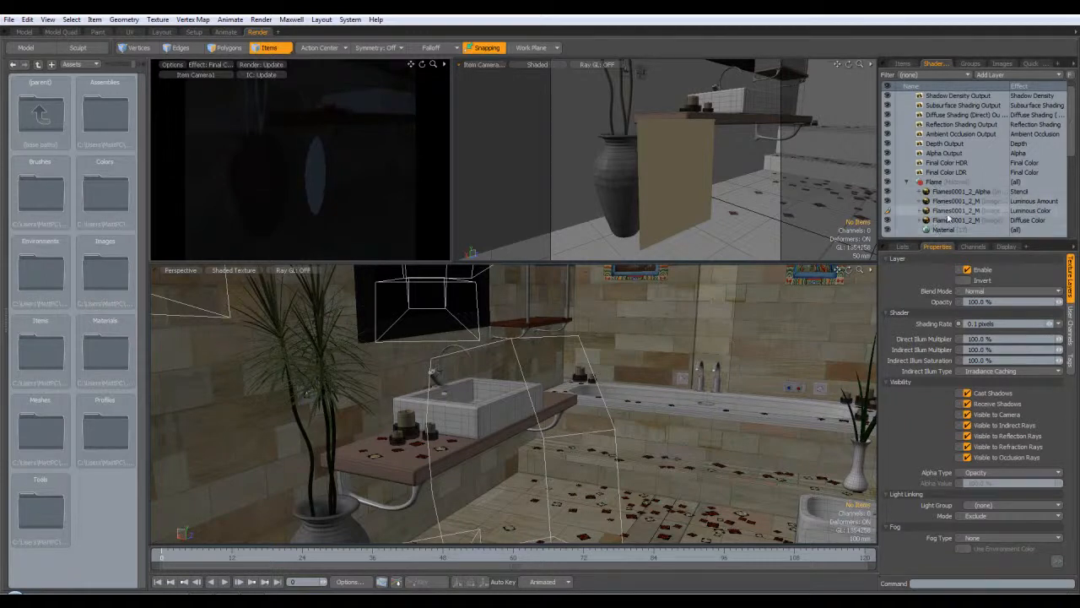
{"action": "left_click", "coordinate": [935, 181]}
{"action": "left_click", "coordinate": [1005, 74]}
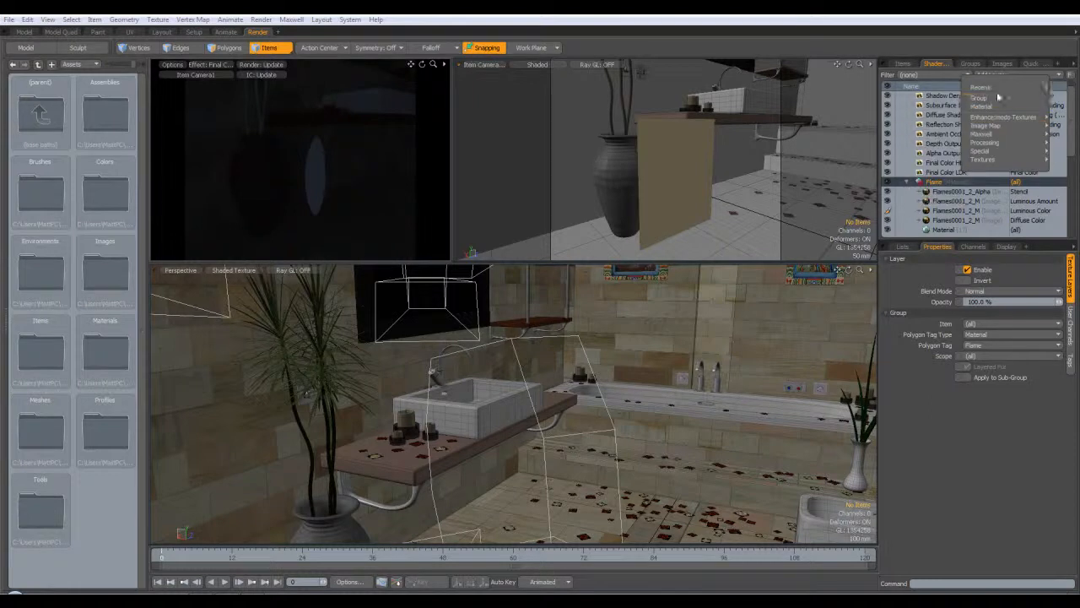
{"action": "mouse_move", "coordinate": [996, 87]}
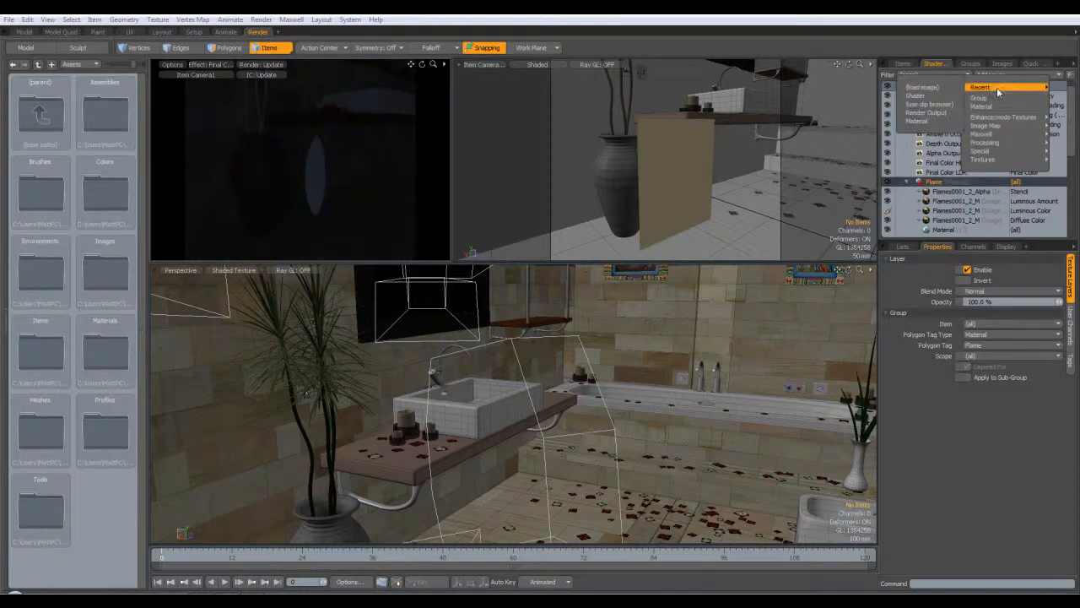
{"action": "left_click", "coordinate": [916, 95]}
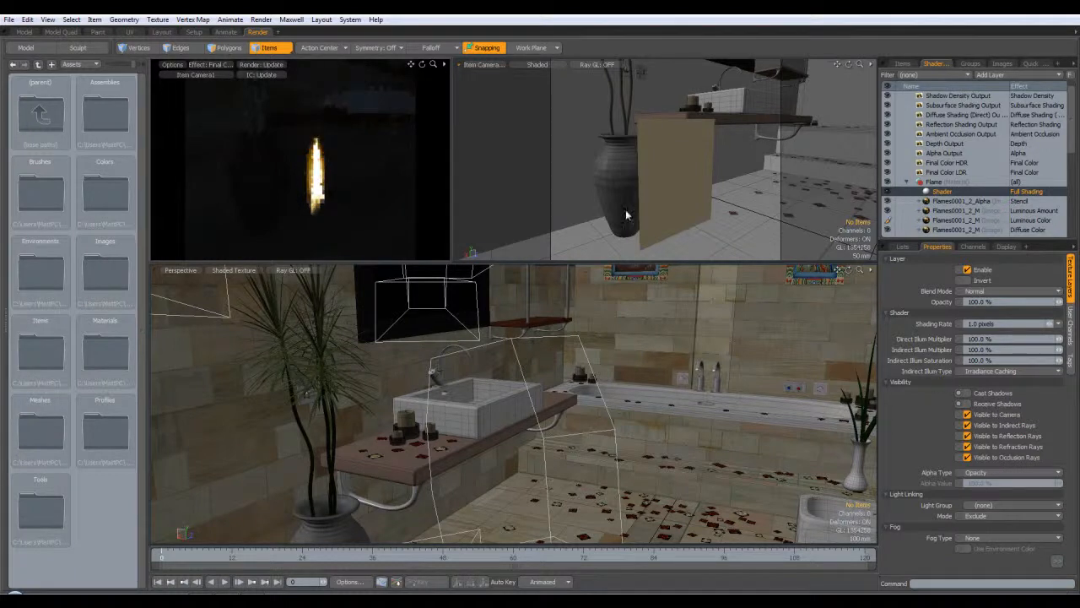
Switch to the Model layout and rotate the flame polygon about the Y axis in Polygons mode
{"action": "left_click", "coordinate": [669, 162]}
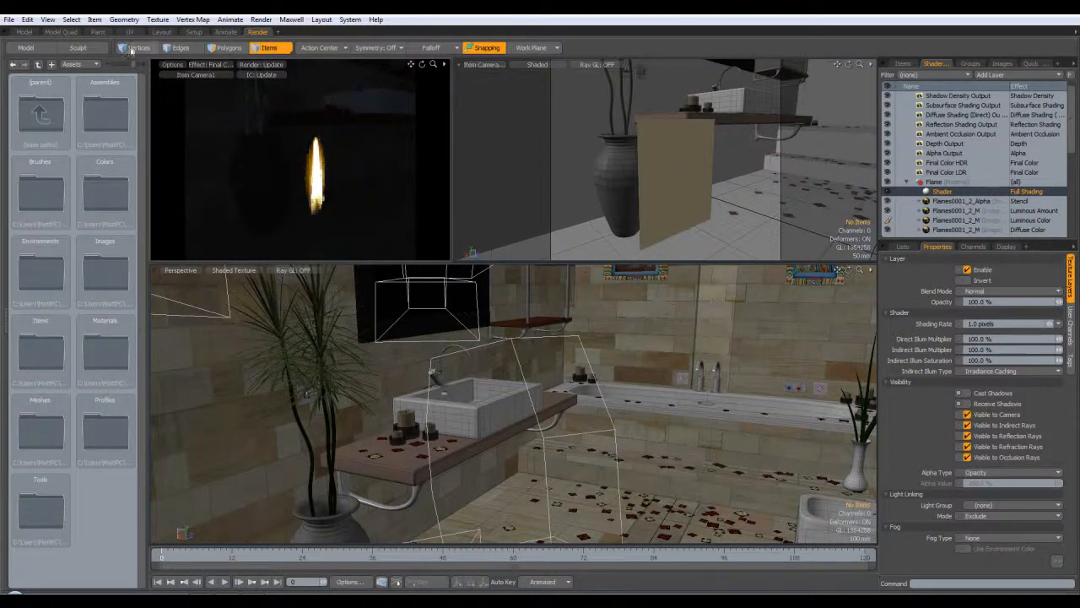
{"action": "left_click", "coordinate": [26, 32]}
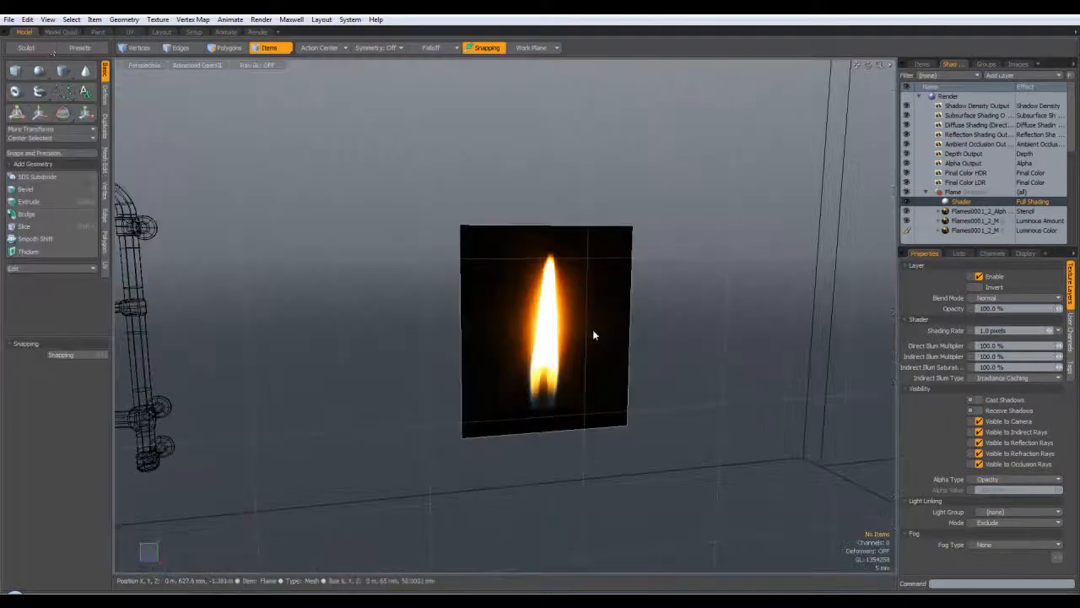
{"action": "left_click_drag", "start_coordinate": [643, 285], "coordinate": [485, 287], "text": "ctrl+alt"}
{"action": "left_click_drag", "start_coordinate": [557, 294], "coordinate": [495, 301], "text": "alt"}
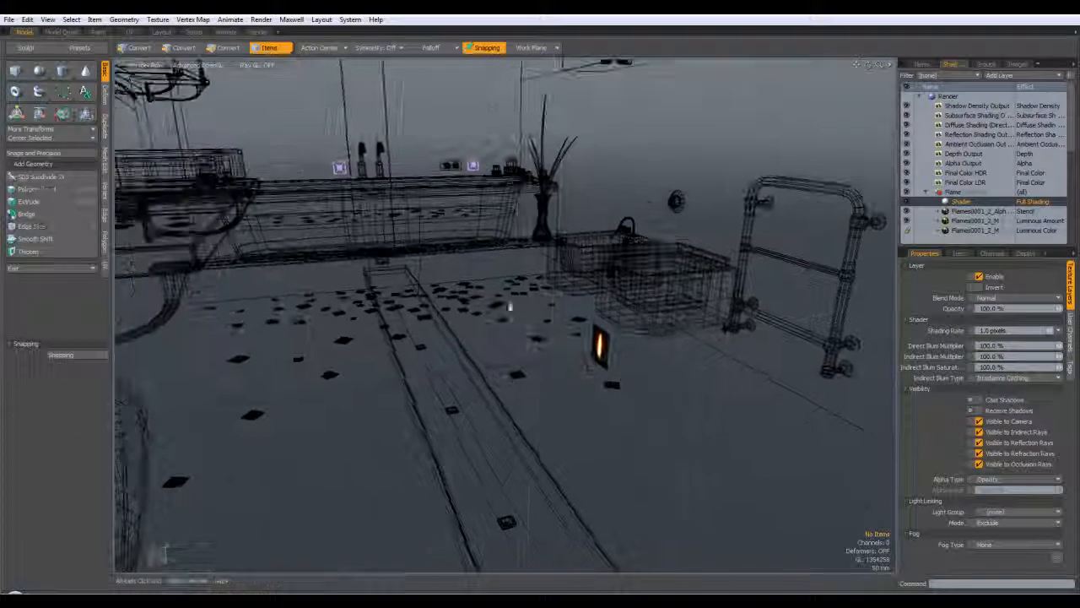
{"action": "key", "text": "w"}
{"action": "left_click_drag", "start_coordinate": [498, 179], "coordinate": [508, 207], "text": "alt"}
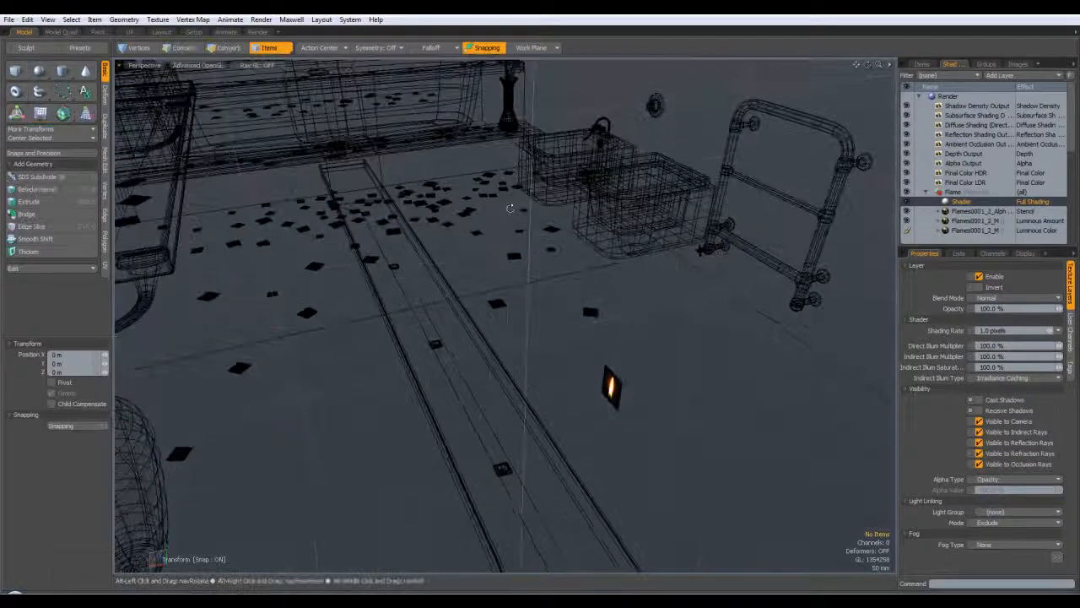
{"action": "left_click", "coordinate": [242, 47]}
{"action": "key", "text": "w"}
{"action": "left_click_drag", "start_coordinate": [508, 267], "coordinate": [478, 275], "text": "alt"}
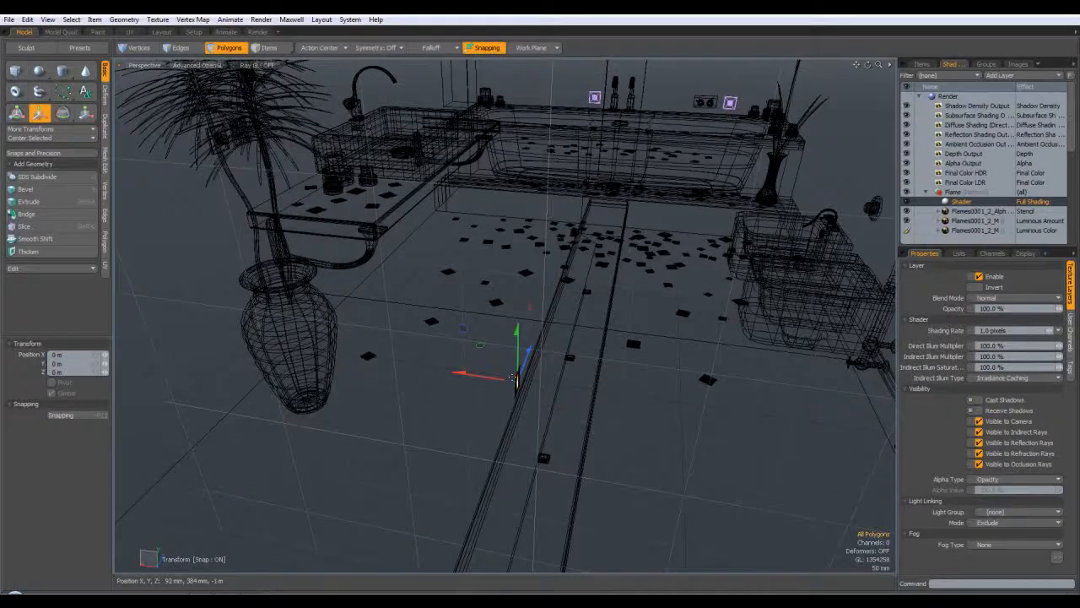
{"action": "key", "text": "e"}
{"action": "left_click_drag", "start_coordinate": [548, 426], "coordinate": [562, 361]}
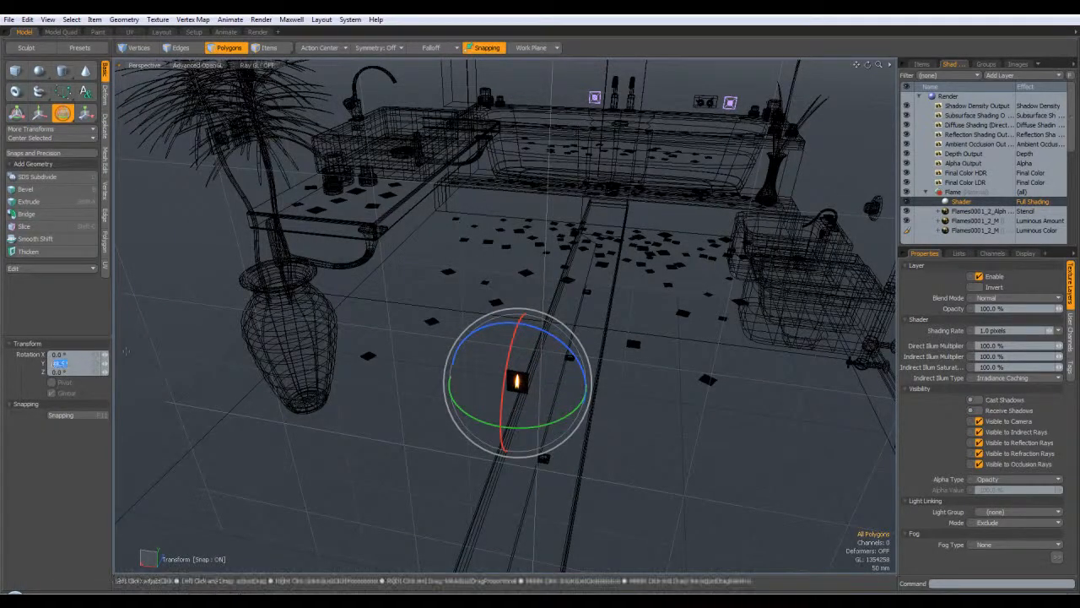
Move the flame polygon about 1.031 m in X, 178.5 mm in Y and 1.0045 m in Z, above the small candle beside the sink
{"action": "key", "text": "w"}
{"action": "left_click_drag", "start_coordinate": [506, 312], "coordinate": [363, 165], "text": "alt"}
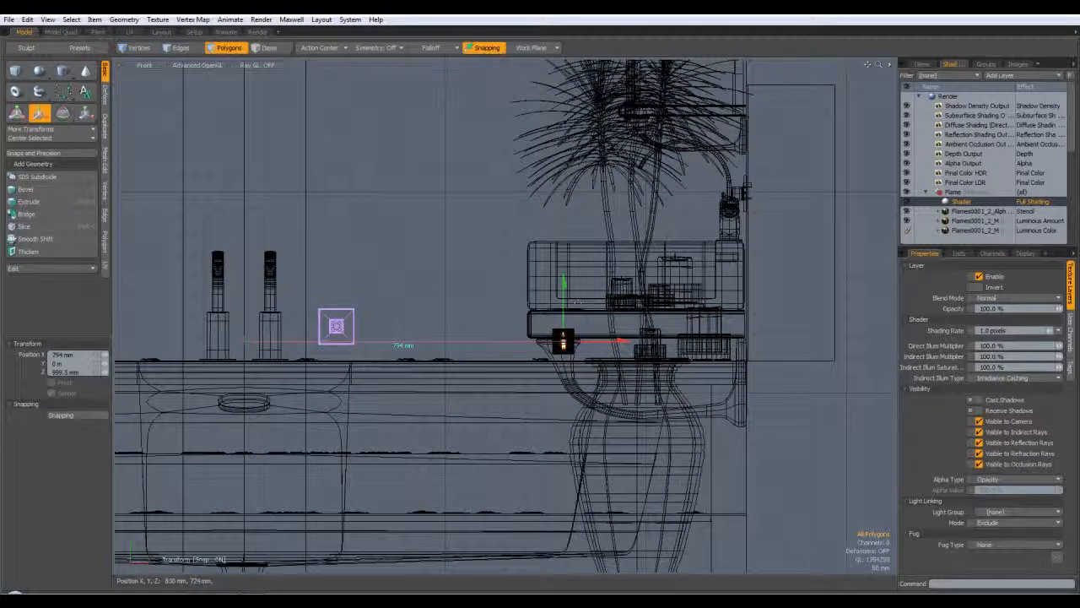
{"action": "left_click_drag", "start_coordinate": [577, 303], "coordinate": [682, 212]}
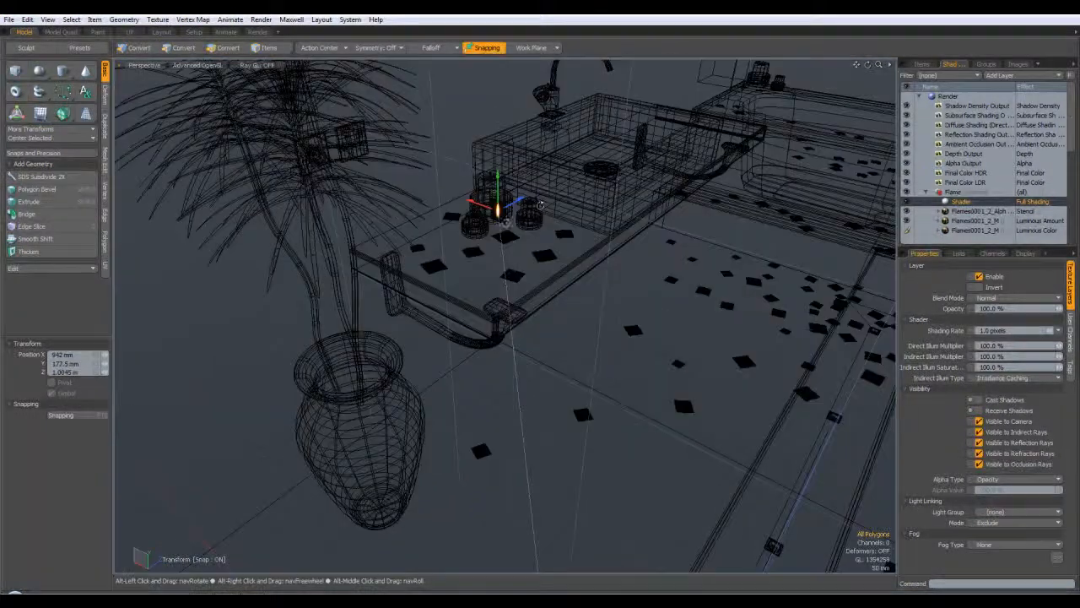
{"action": "key", "text": "3"}
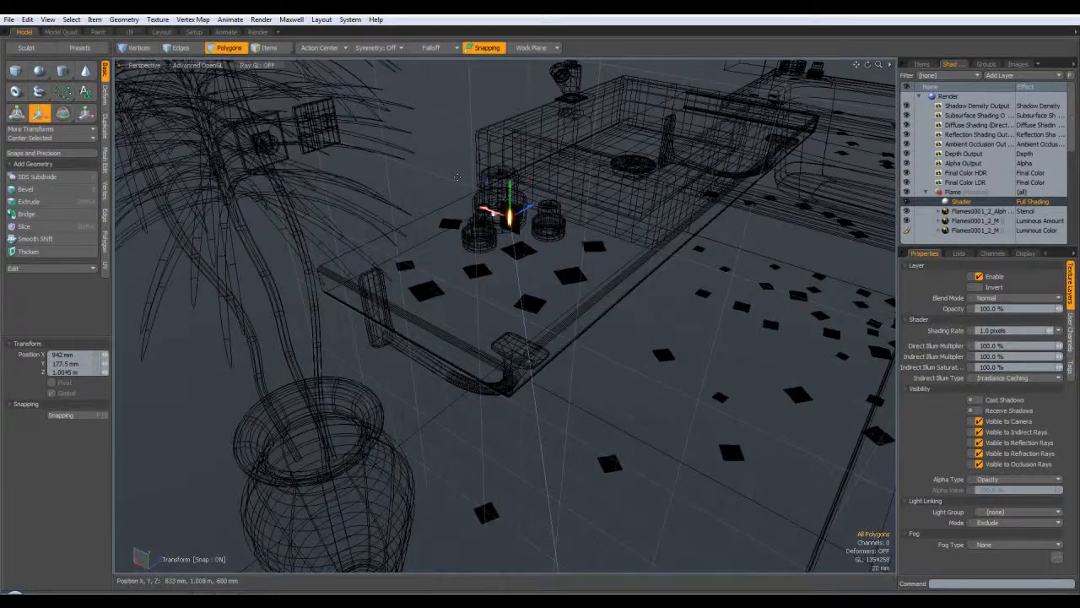
{"action": "left_click_drag", "start_coordinate": [484, 210], "coordinate": [453, 197]}
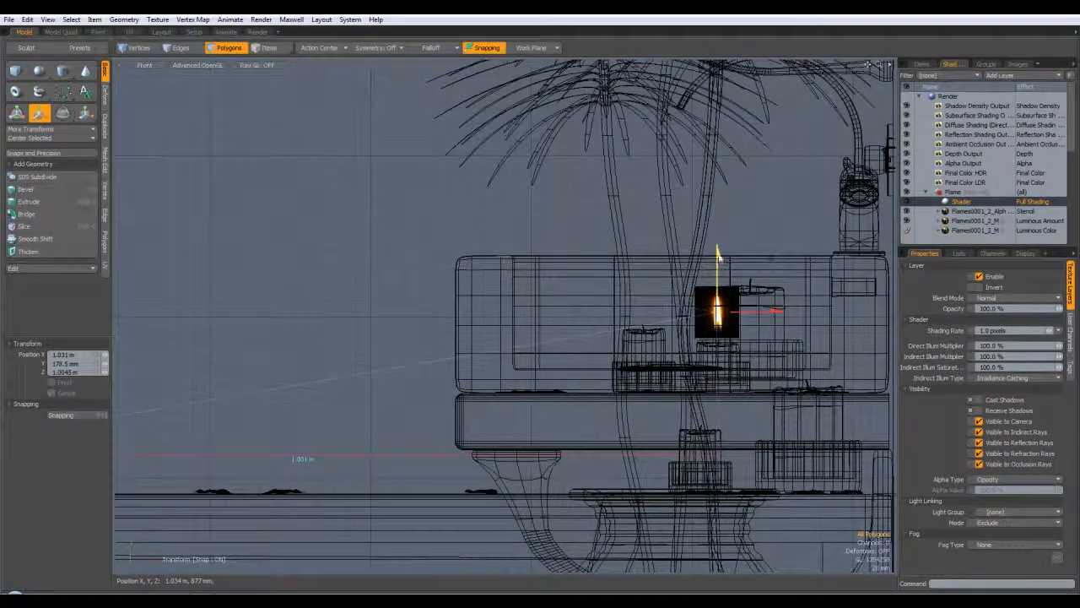
{"action": "left_click_drag", "start_coordinate": [754, 323], "coordinate": [613, 325], "text": "alt+shift"}
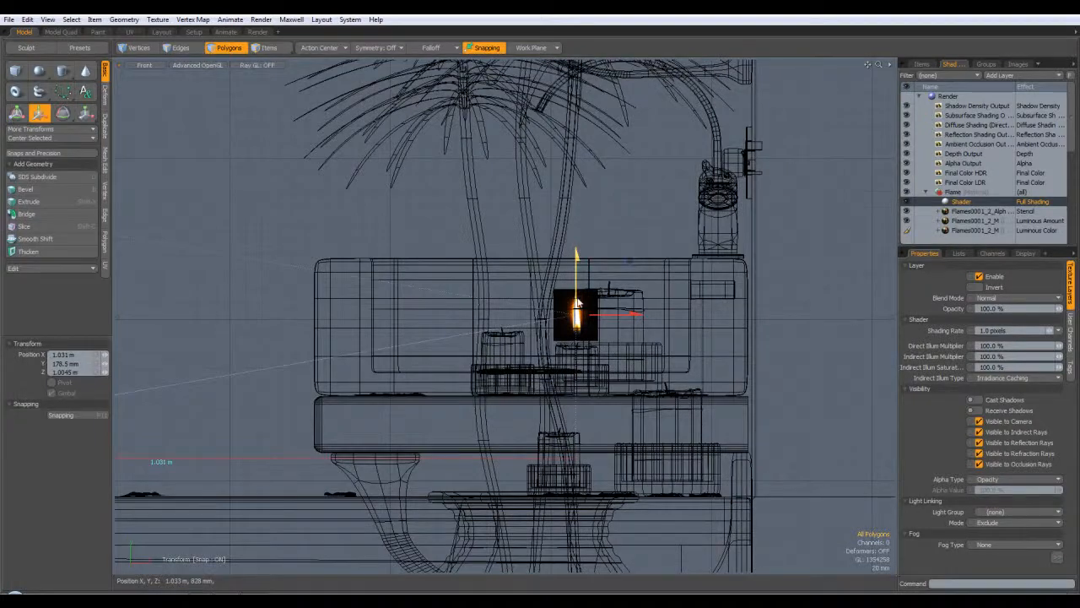
Scale the flame polygon down uniformly in the front view to suit the small candle
{"action": "key", "text": "e"}
{"action": "key", "text": "r"}
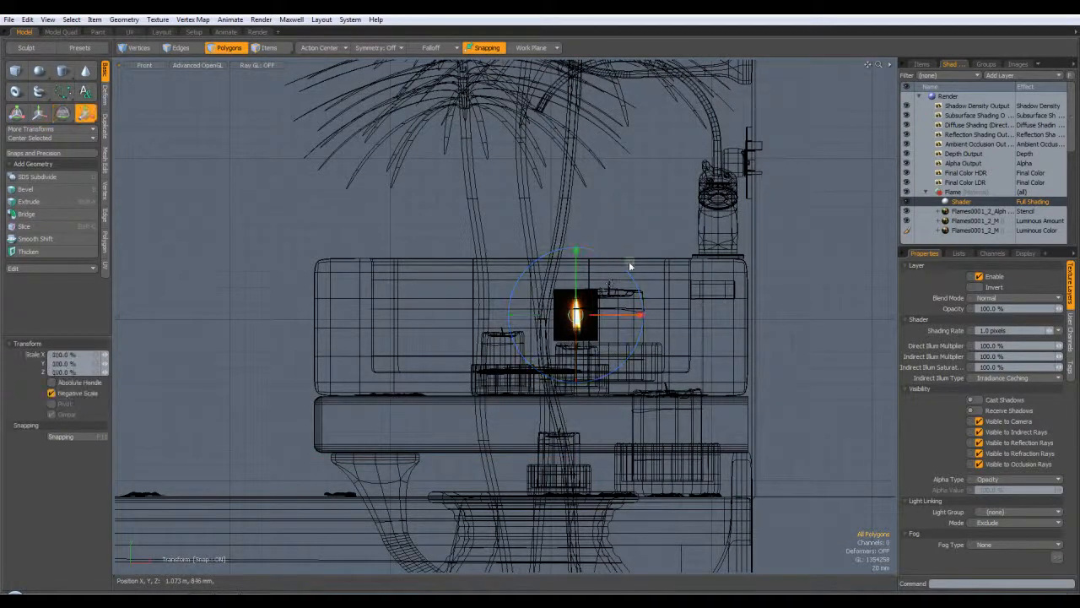
{"action": "left_click_drag", "start_coordinate": [631, 271], "coordinate": [630, 261]}
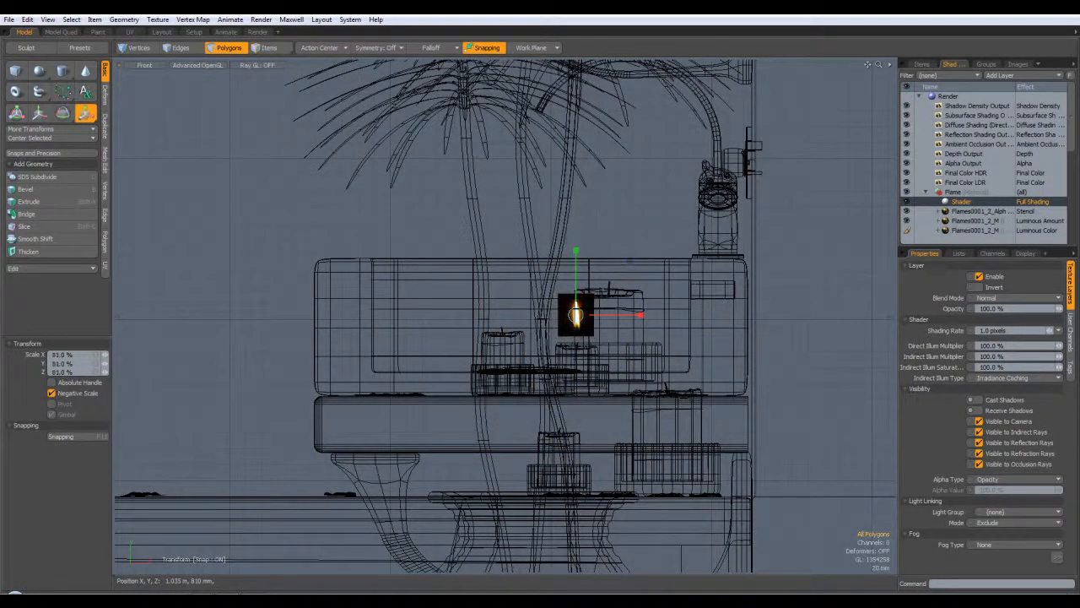
Lower the flame polygon about 11 mm toward the candle's wick, checking it up close in the perspective view
{"action": "key", "text": "w"}
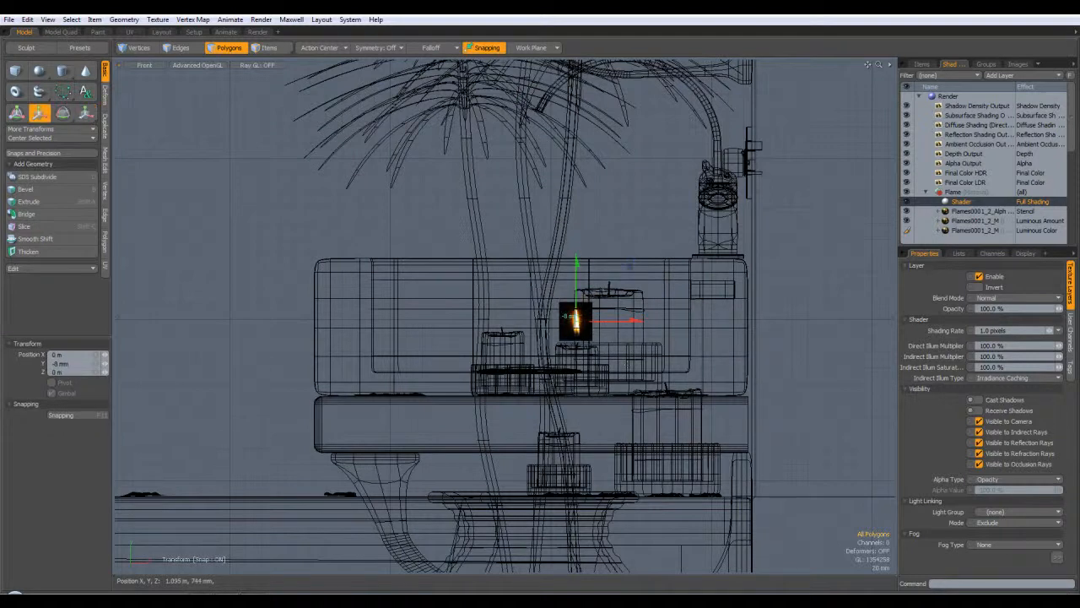
{"action": "key", "text": "ctrl+space"}
{"action": "left_click", "coordinate": [579, 307]}
{"action": "left_click_drag", "start_coordinate": [579, 307], "coordinate": [609, 319], "text": "alt"}
{"action": "left_click_drag", "start_coordinate": [430, 328], "coordinate": [507, 399], "text": "alt"}
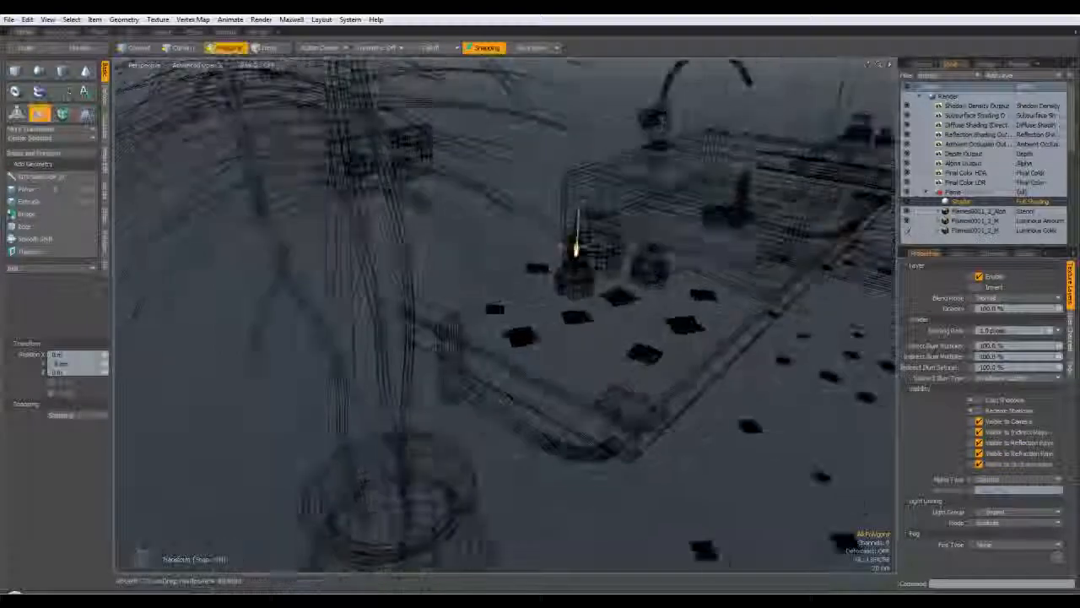
{"action": "scroll", "coordinate": [578, 251], "scroll_direction": "up", "scroll_amount": 8}
{"action": "left_click_drag", "start_coordinate": [578, 251], "coordinate": [513, 323], "text": "alt"}
{"action": "key", "text": "a"}
{"action": "left_click_drag", "start_coordinate": [544, 431], "coordinate": [584, 363], "text": "alt"}
{"action": "left_click_drag", "start_coordinate": [505, 266], "coordinate": [505, 288]}
{"action": "left_click_drag", "start_coordinate": [634, 468], "coordinate": [380, 407], "text": "alt"}
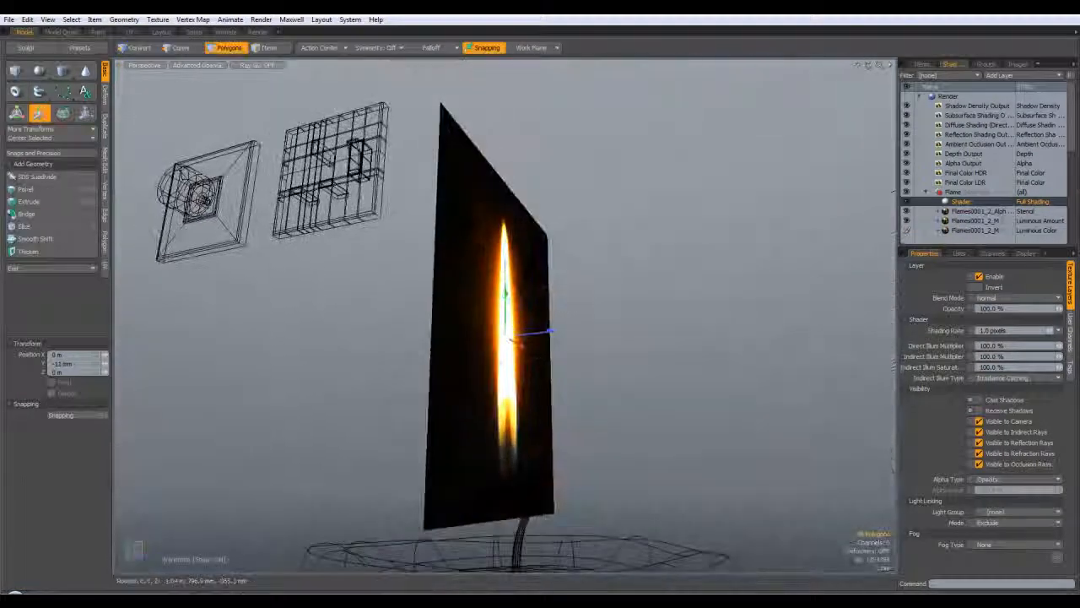
Fine-tune the flame's offset to about 0.8 mm in X, -13.5 mm in Y and 2 mm in Z so it sits on the wick
{"action": "left_click_drag", "start_coordinate": [505, 292], "coordinate": [506, 304]}
{"action": "left_click_drag", "start_coordinate": [591, 422], "coordinate": [668, 403], "text": "alt"}
{"action": "left_click_drag", "start_coordinate": [557, 347], "coordinate": [577, 344]}
{"action": "left_click_drag", "start_coordinate": [620, 414], "coordinate": [810, 448], "text": "alt"}
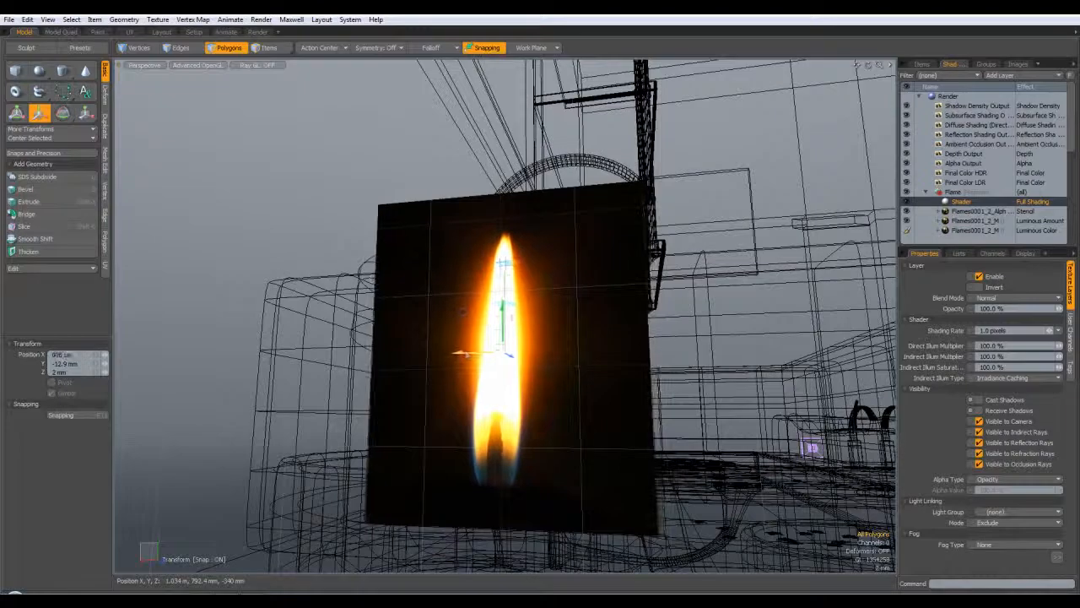
{"action": "scroll", "coordinate": [586, 344], "scroll_direction": "down", "scroll_amount": 8}
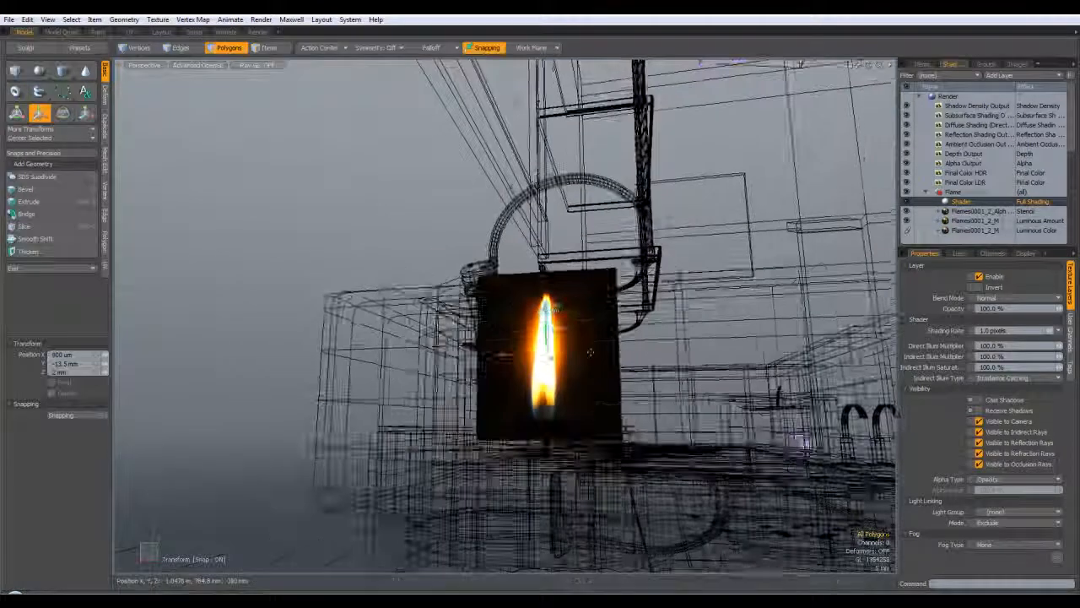
{"action": "key", "text": "space"}
Add a point light to the scene
{"action": "left_click_drag", "start_coordinate": [708, 267], "coordinate": [655, 344], "text": "alt"}
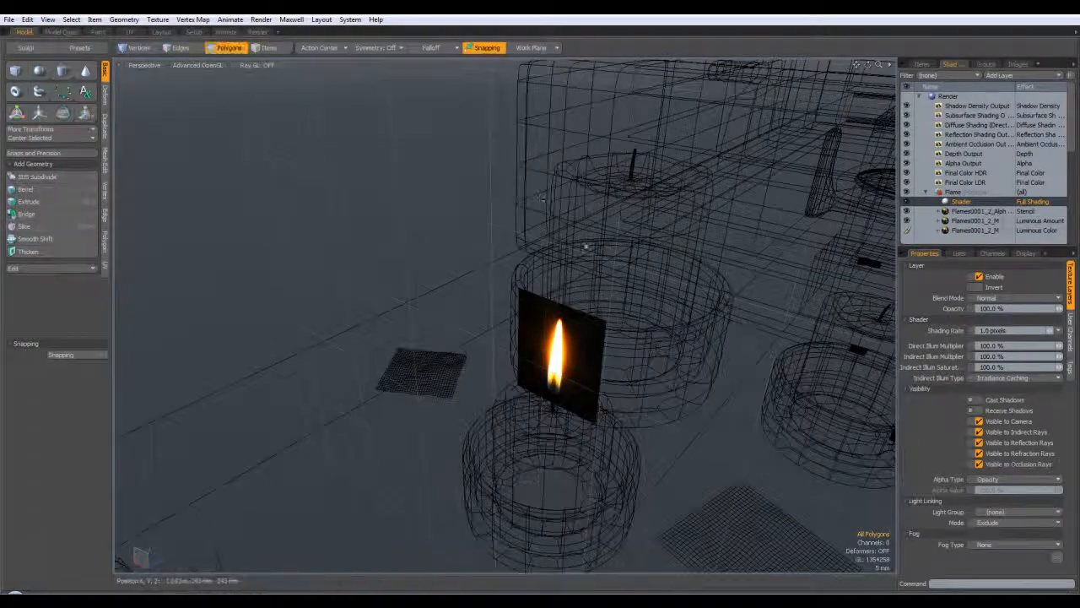
{"action": "scroll", "coordinate": [654, 344], "scroll_direction": "down", "scroll_amount": 10}
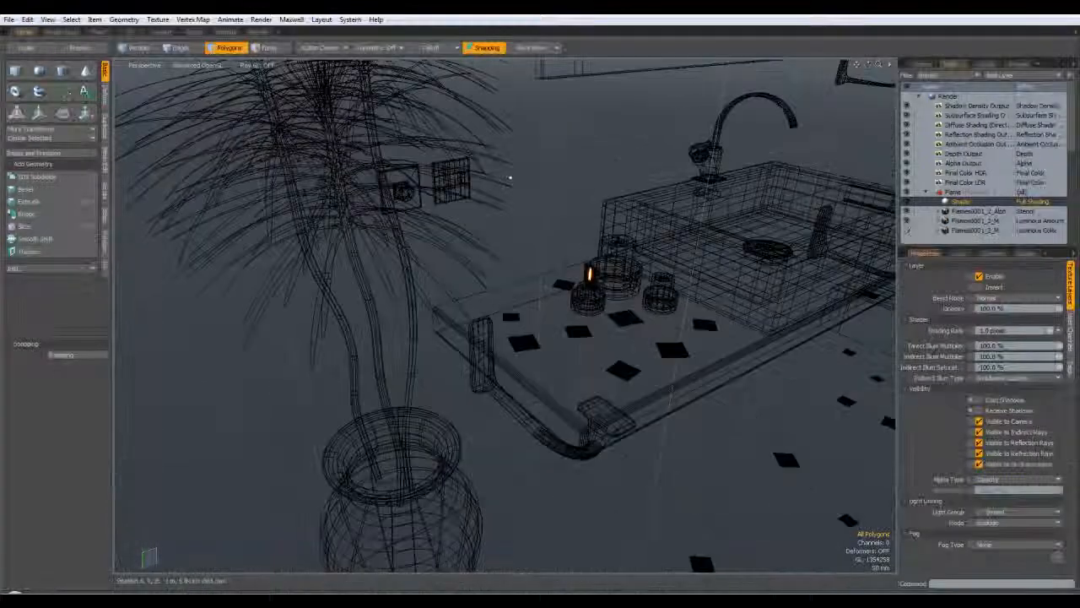
{"action": "left_click", "coordinate": [96, 20]}
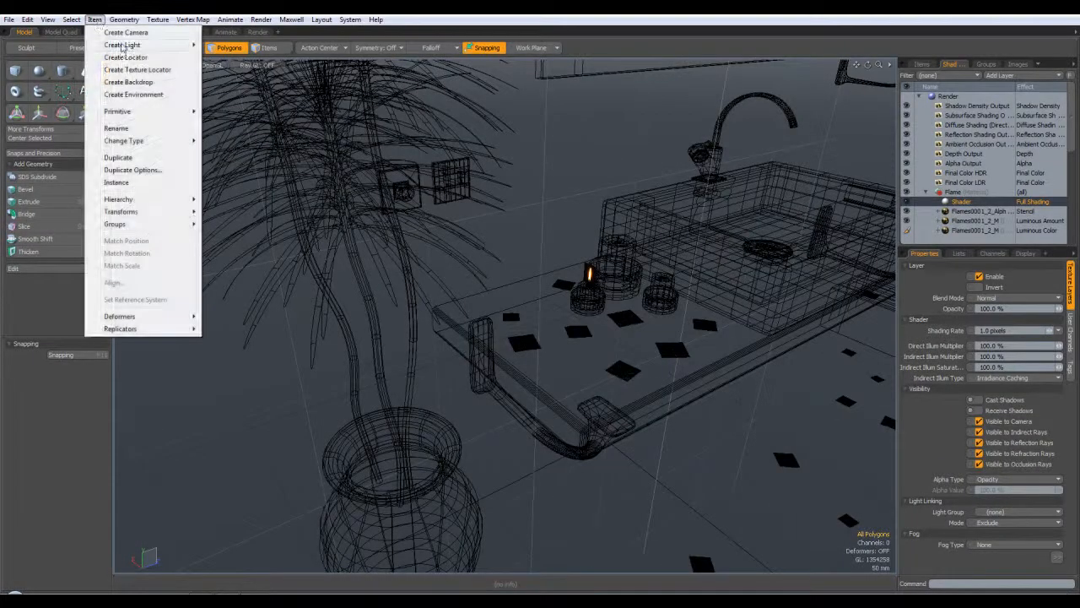
{"action": "mouse_move", "coordinate": [123, 48]}
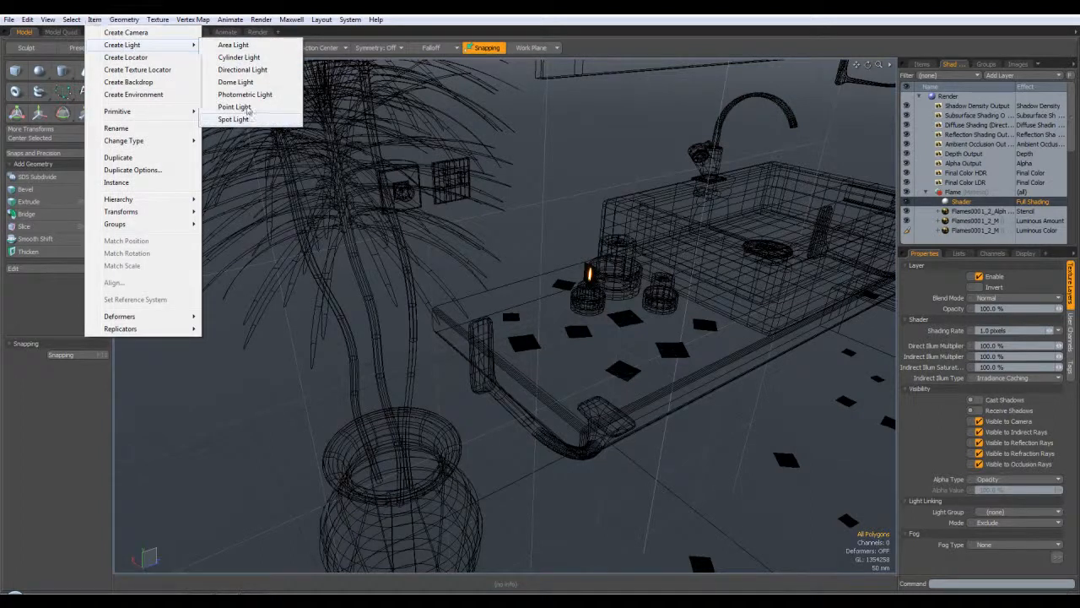
{"action": "left_click", "coordinate": [237, 107]}
{"action": "left_click_drag", "start_coordinate": [735, 362], "coordinate": [625, 305], "text": "alt"}
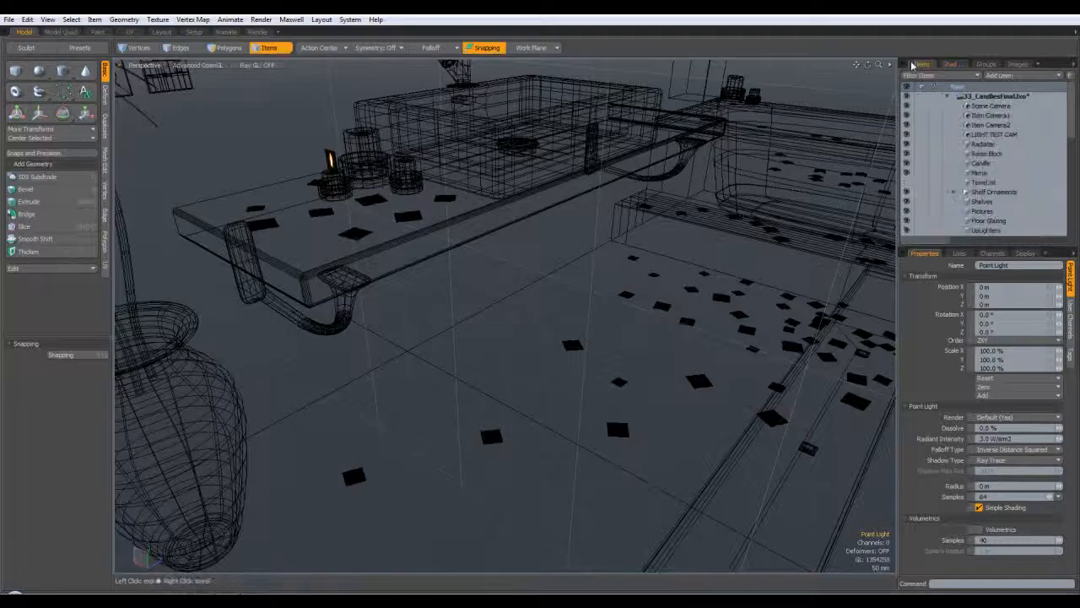
Raise the new point light about 430 mm above the floor
{"action": "scroll", "coordinate": [981, 163], "scroll_direction": "down", "scroll_amount": 5}
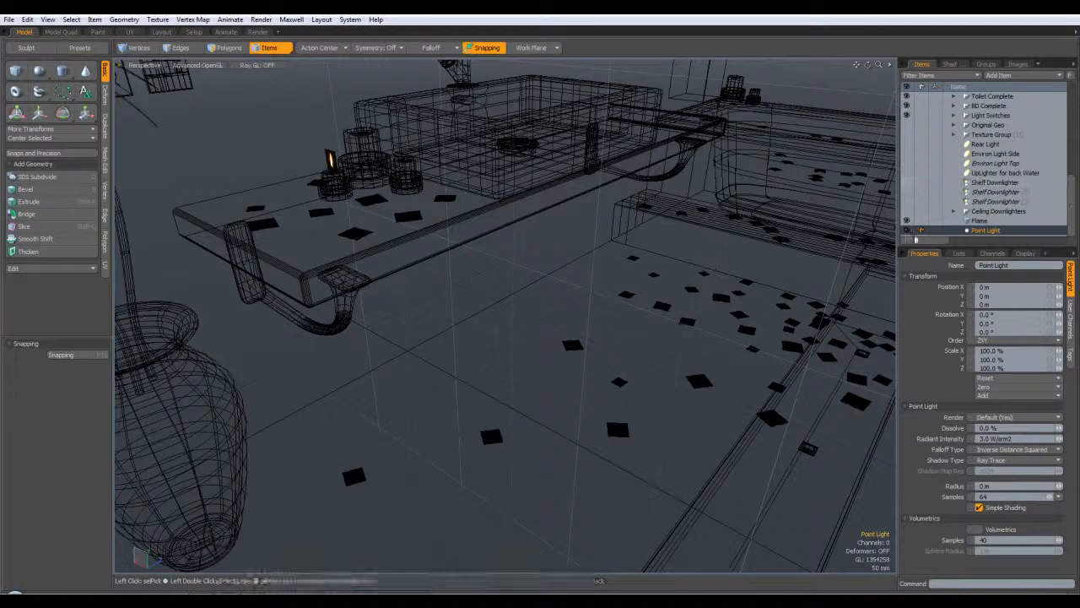
{"action": "key", "text": "w"}
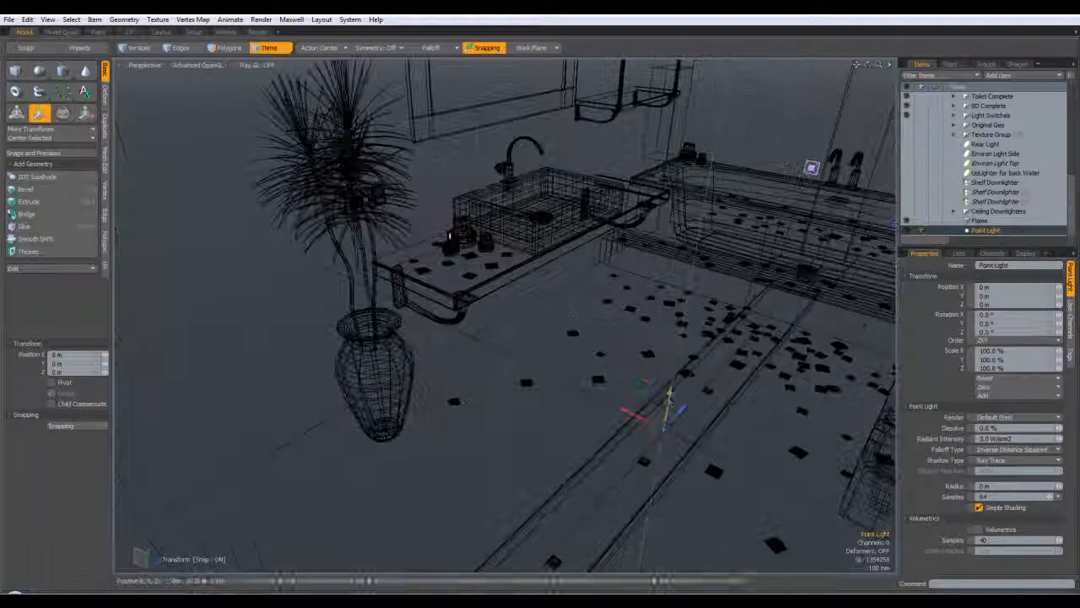
{"action": "left_click_drag", "start_coordinate": [661, 405], "coordinate": [682, 325]}
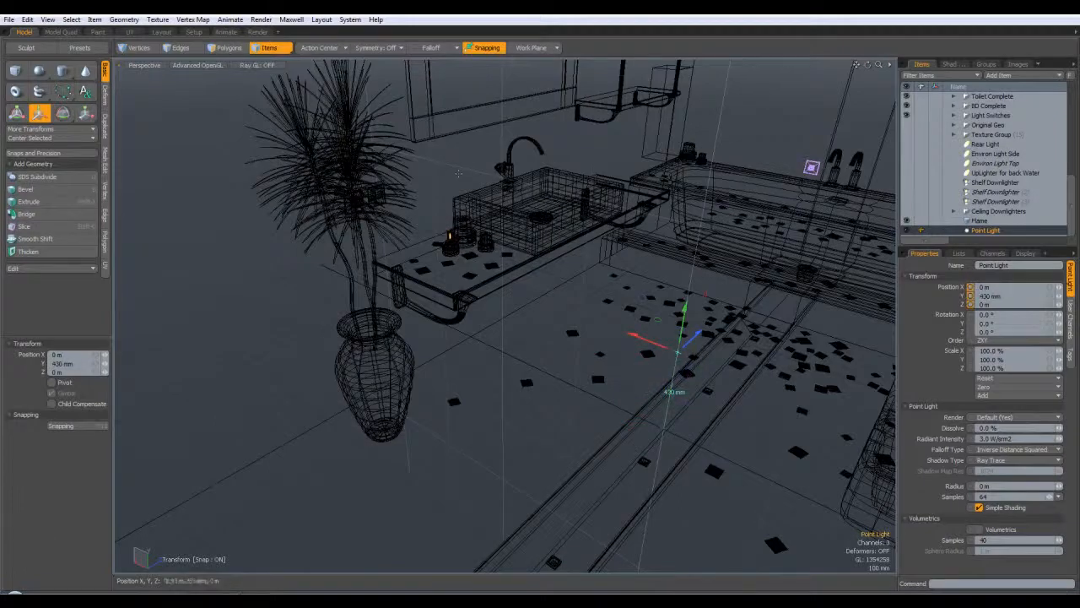
Check the ray-traced shading briefly, then enable the display of lights in the perspective view
{"action": "left_click", "coordinate": [250, 66]}
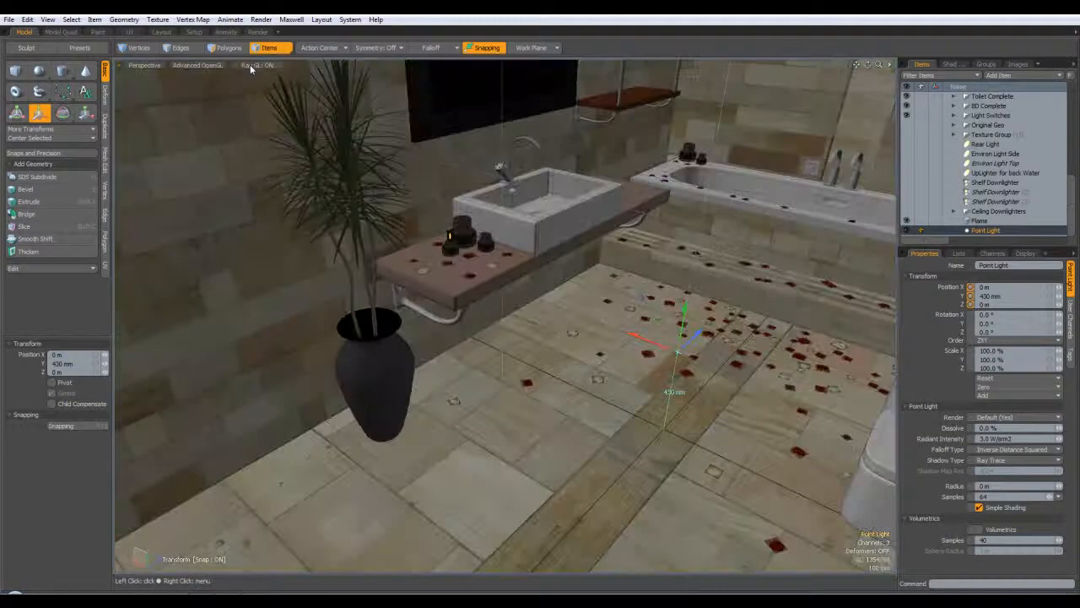
{"action": "left_click", "coordinate": [250, 65]}
{"action": "left_click", "coordinate": [184, 66]}
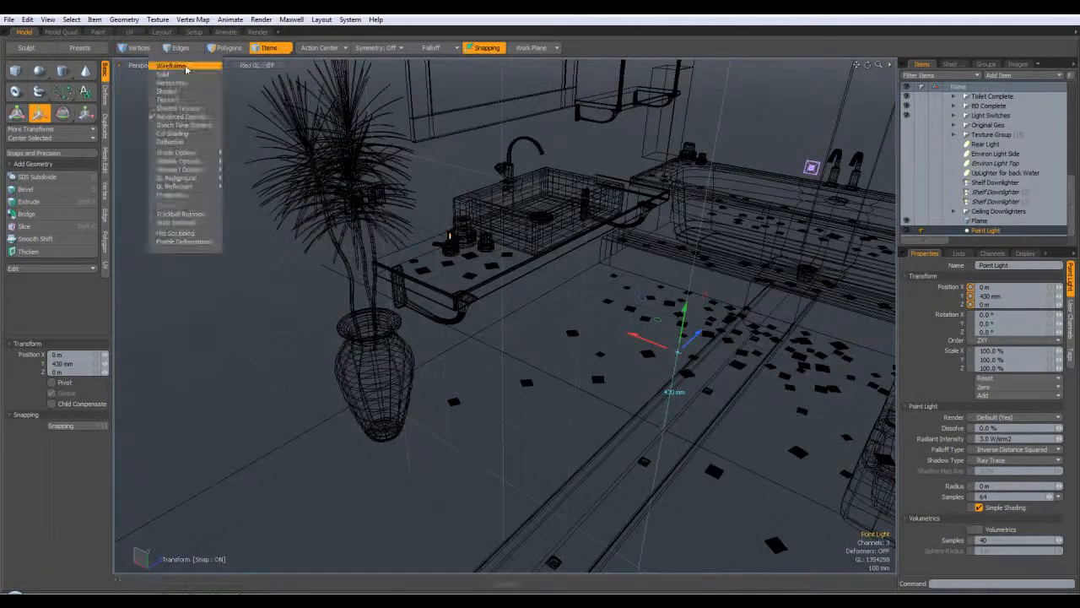
{"action": "mouse_move", "coordinate": [190, 180]}
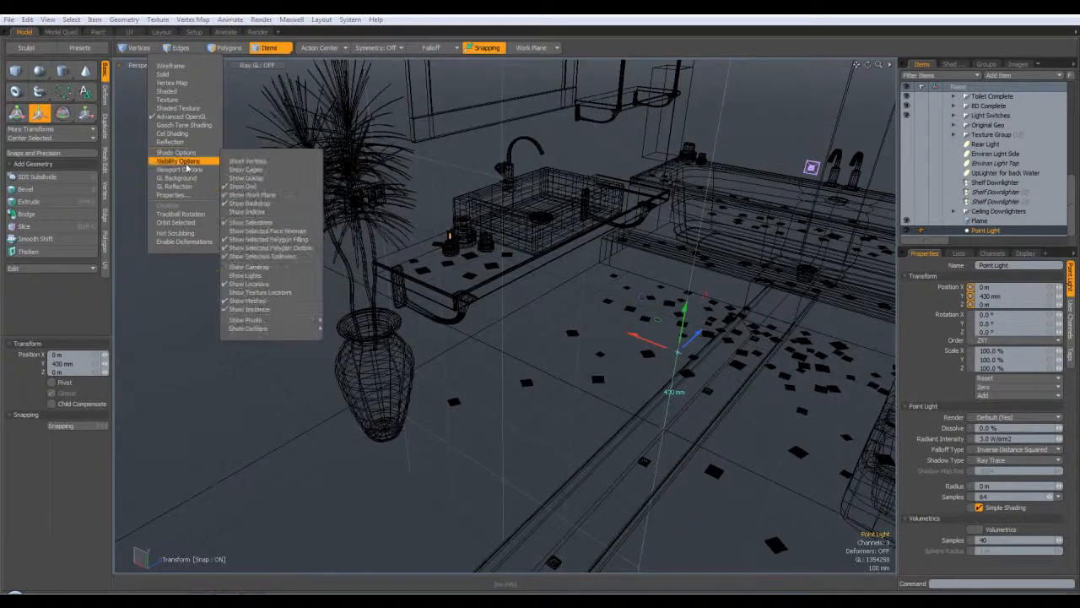
{"action": "left_click", "coordinate": [277, 279]}
Move the point light beside the basin candles, to about 965 mm in X, 814 mm in Y and -316 mm in Z
{"action": "left_click_drag", "start_coordinate": [617, 460], "coordinate": [455, 379], "text": "alt"}
{"action": "key", "text": "w"}
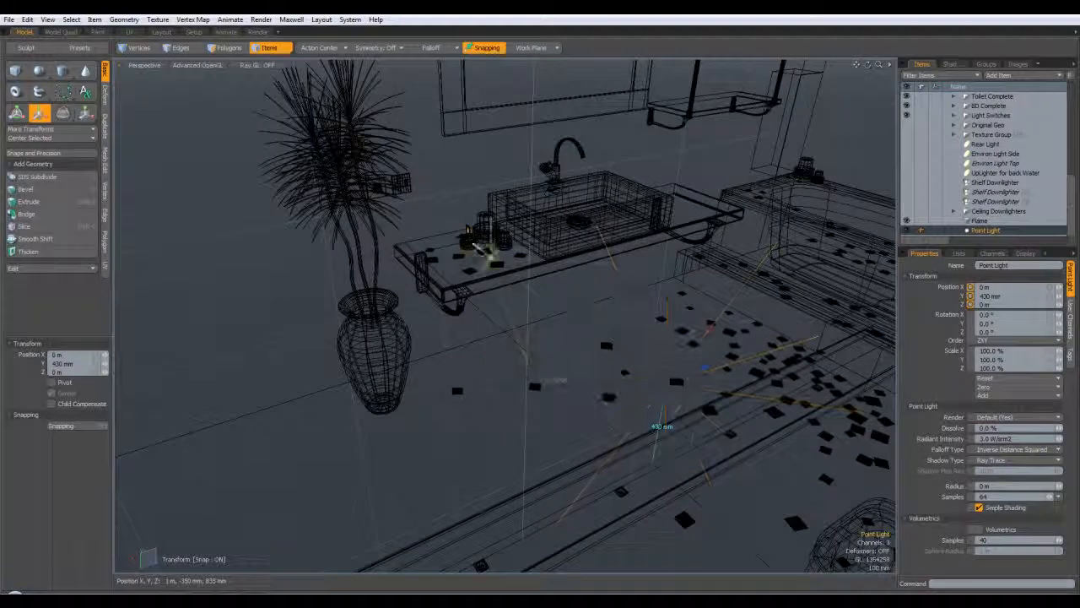
{"action": "key", "text": "shift+a"}
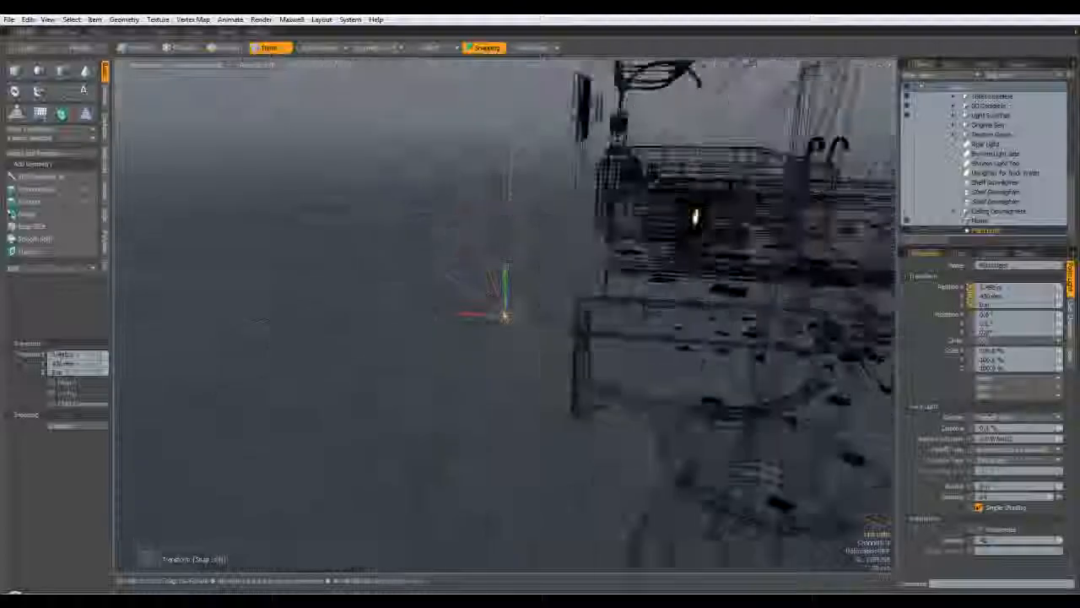
{"action": "left_click_drag", "start_coordinate": [460, 314], "coordinate": [473, 379], "text": "alt"}
{"action": "left_click_drag", "start_coordinate": [462, 313], "coordinate": [647, 322]}
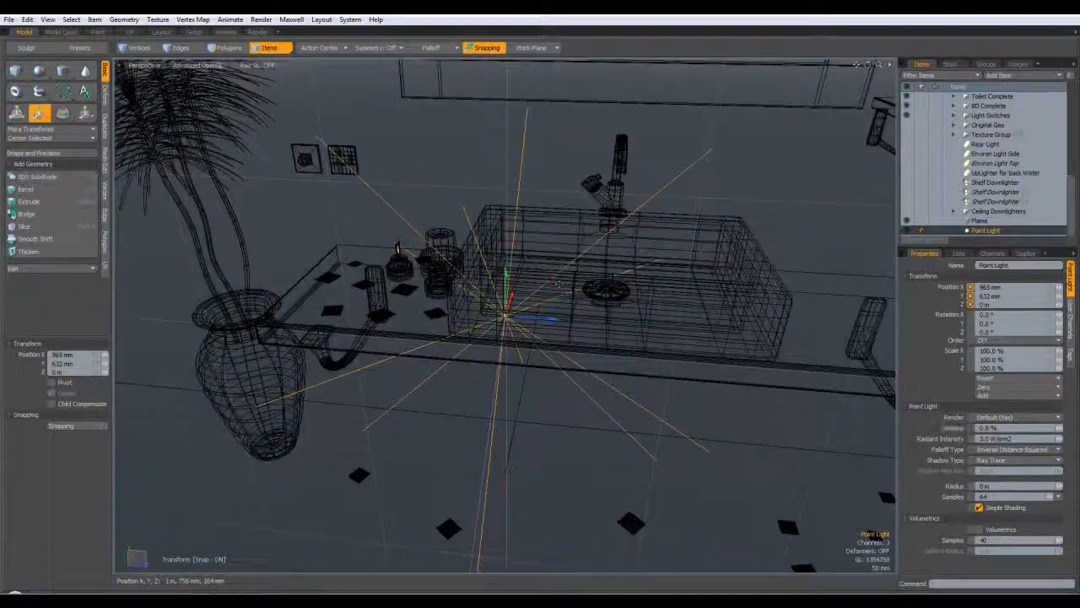
{"action": "left_click_drag", "start_coordinate": [553, 319], "coordinate": [449, 312]}
{"action": "left_click_drag", "start_coordinate": [398, 255], "coordinate": [398, 203]}
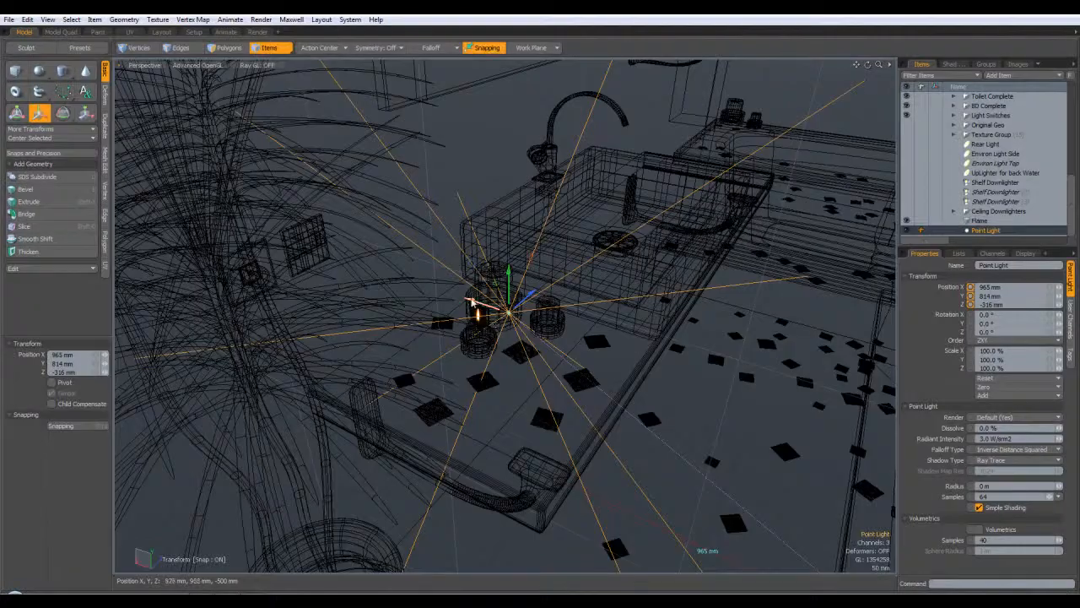
Fine-tune the point light onto the flame at about 1.029 m in X, 796 mm in Y and -341 mm in Z
{"action": "left_click_drag", "start_coordinate": [471, 302], "coordinate": [457, 300]}
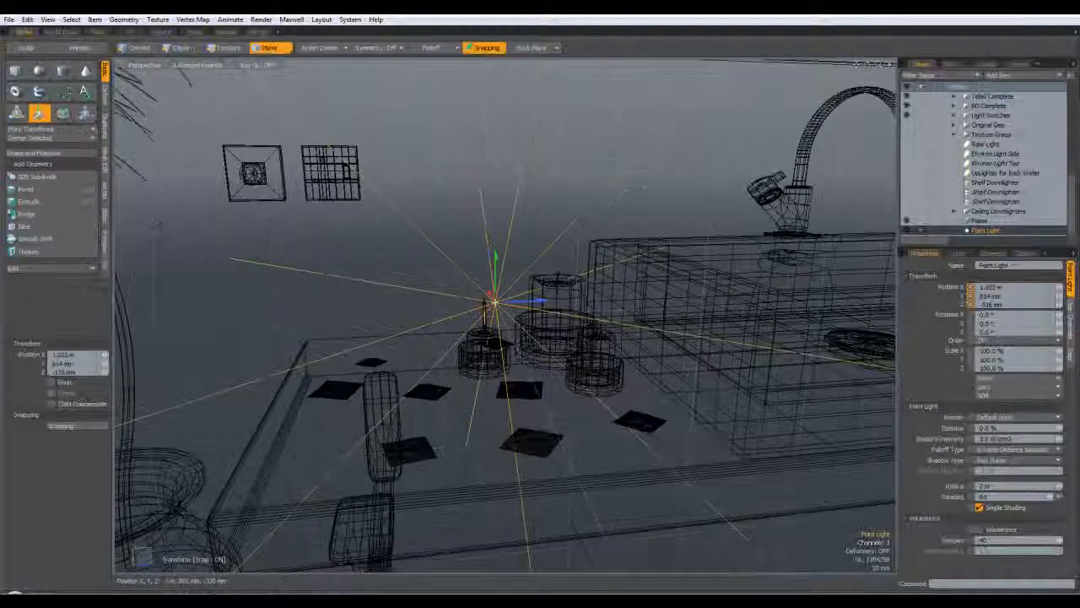
{"action": "left_click_drag", "start_coordinate": [497, 257], "coordinate": [496, 269]}
{"action": "left_click_drag", "start_coordinate": [542, 317], "coordinate": [533, 318]}
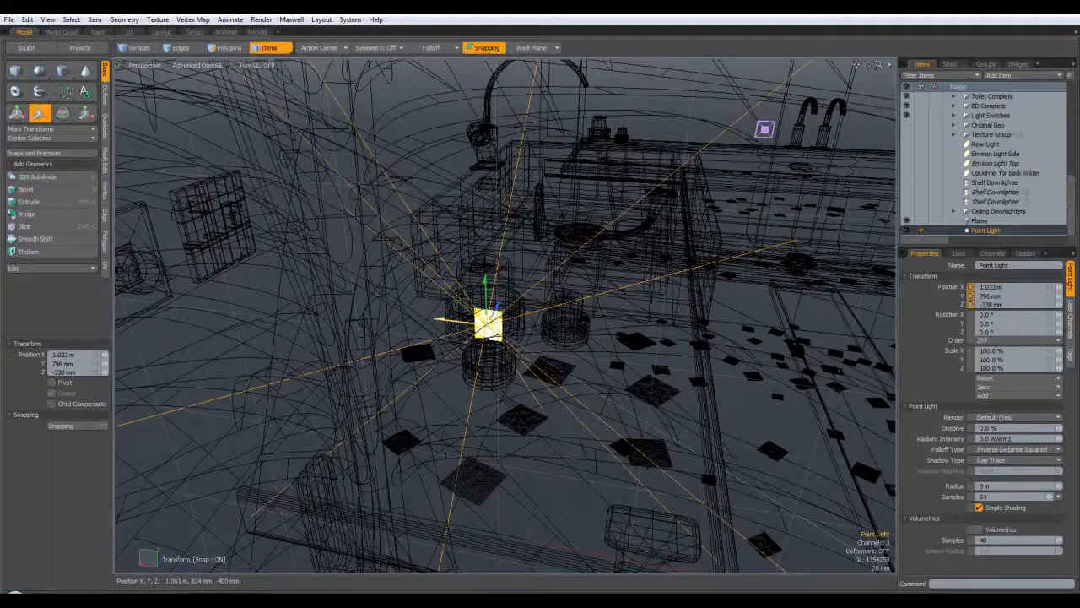
{"action": "left_click_drag", "start_coordinate": [439, 319], "coordinate": [500, 310]}
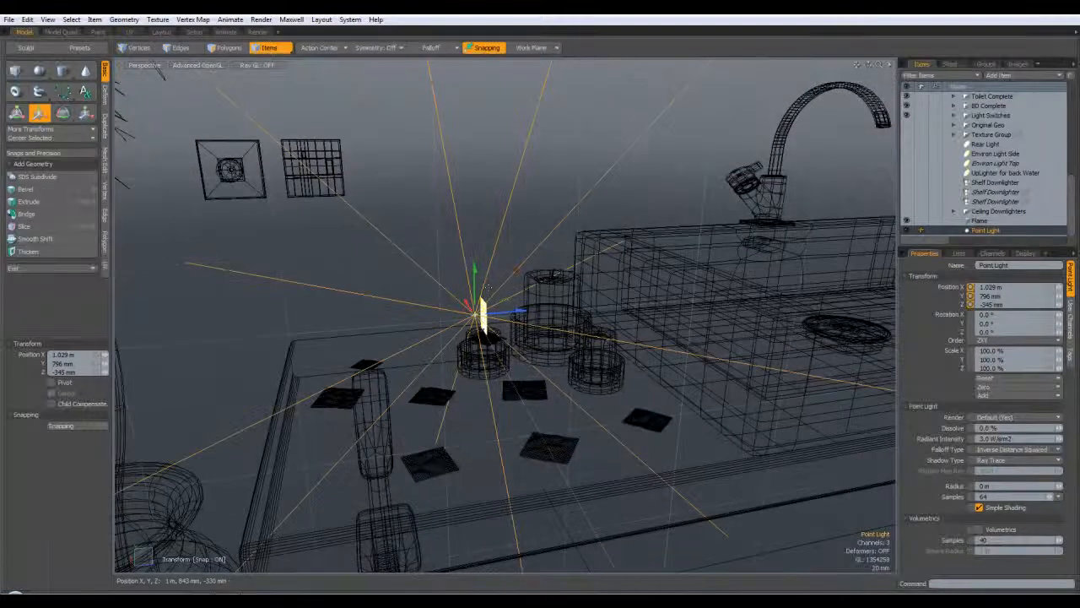
{"action": "left_click_drag", "start_coordinate": [518, 310], "coordinate": [521, 311]}
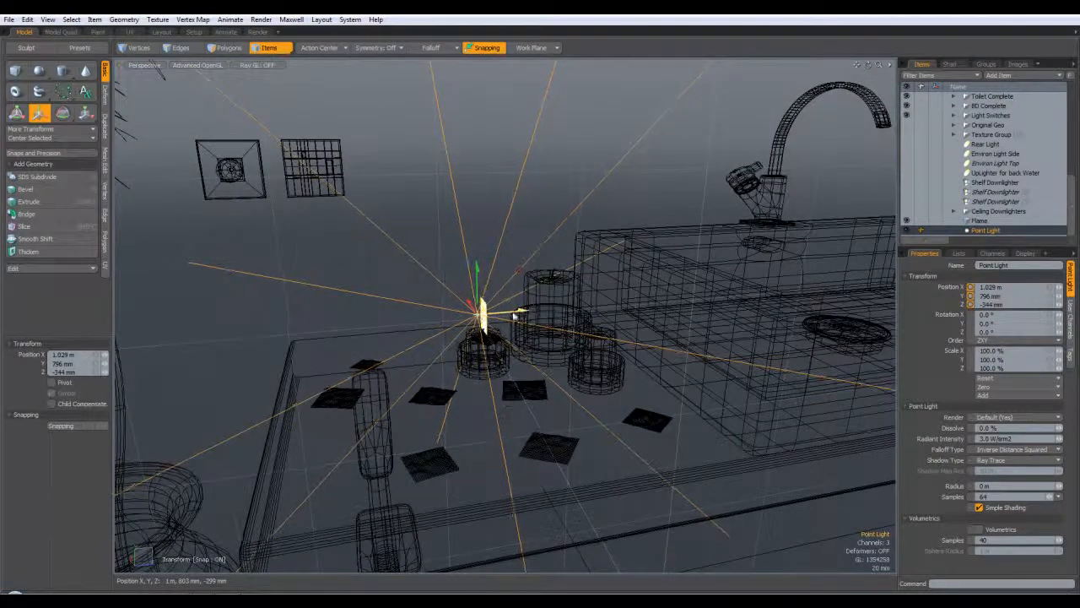
{"action": "key", "text": "space"}
Set the point light's Dissolve to 50%, Radiant Intensity to 0.04 W/srm2 and Samples to 2100, and disable Simple Shading
{"action": "left_click", "coordinate": [491, 250]}
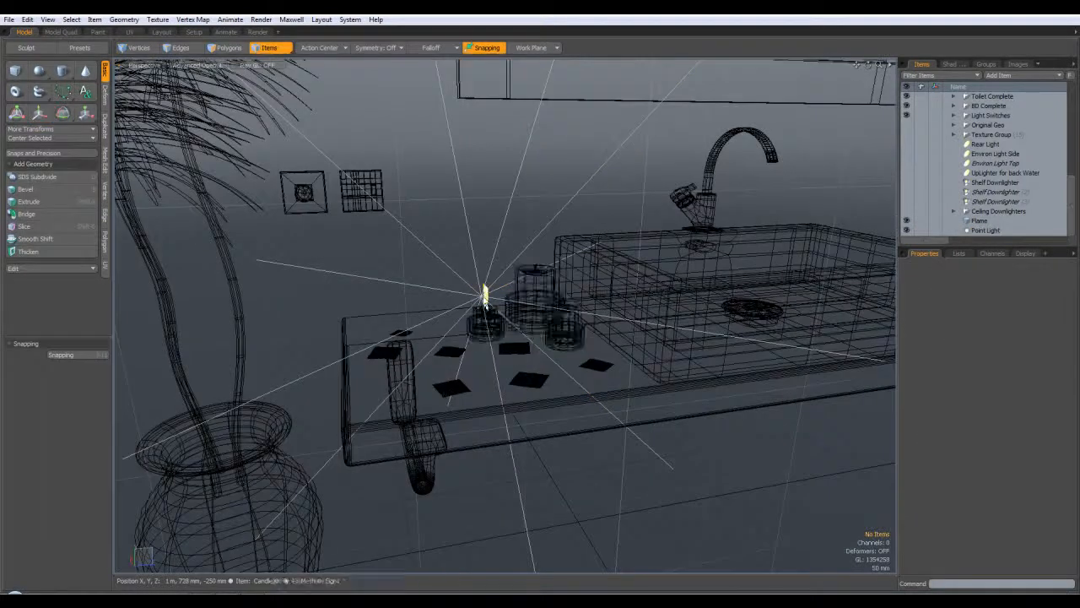
{"action": "left_click", "coordinate": [483, 302]}
{"action": "left_click", "coordinate": [949, 64]}
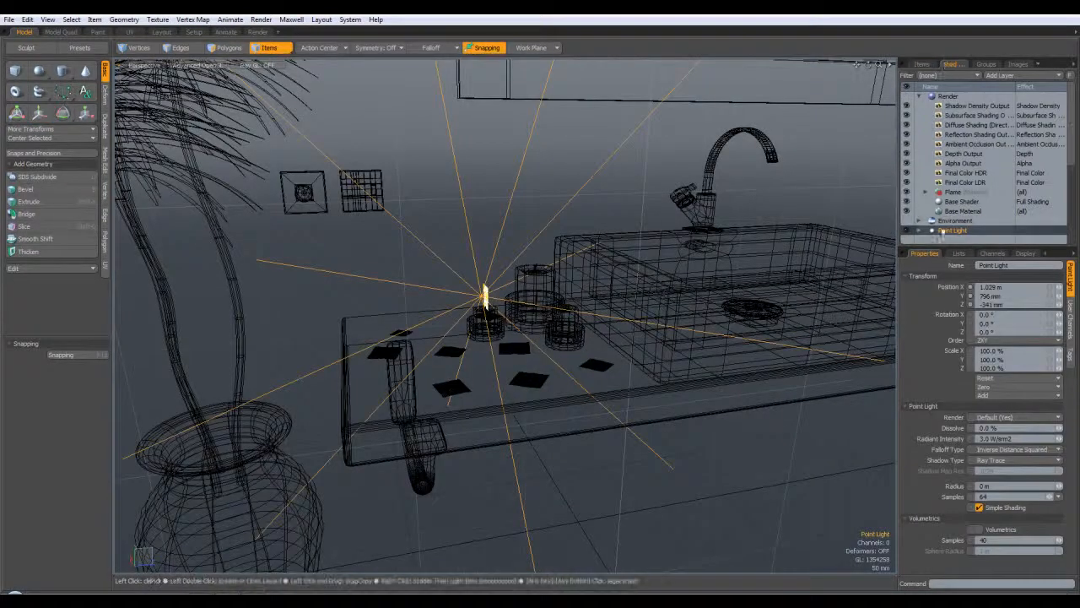
{"action": "left_click", "coordinate": [919, 230]}
{"action": "left_click_drag", "start_coordinate": [1072, 157], "coordinate": [1071, 168]}
{"action": "left_click", "coordinate": [953, 211]}
{"action": "left_click", "coordinate": [953, 202]}
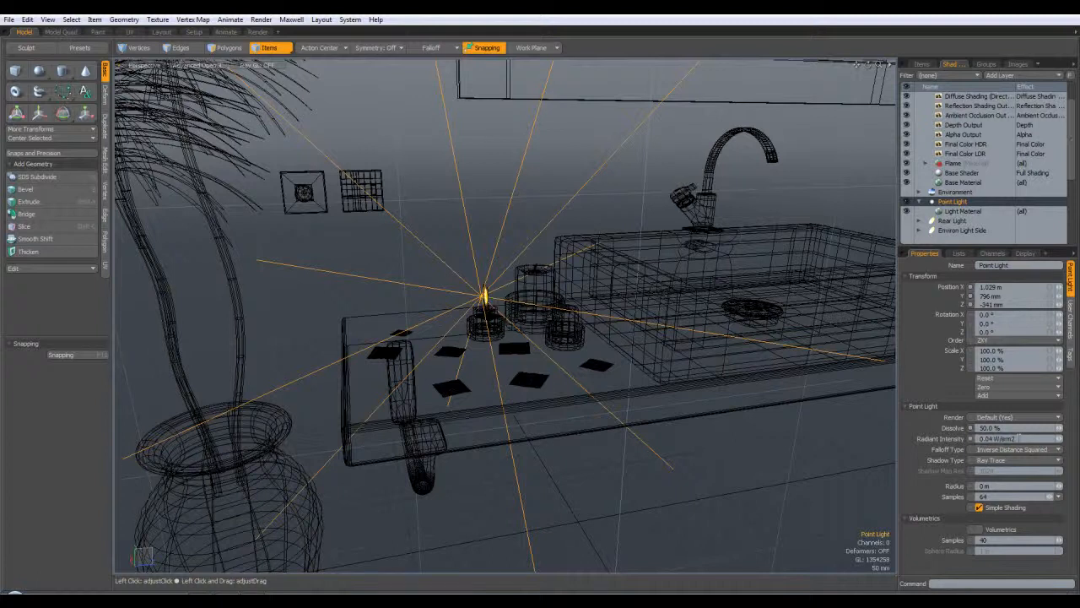
{"action": "left_click", "coordinate": [980, 507]}
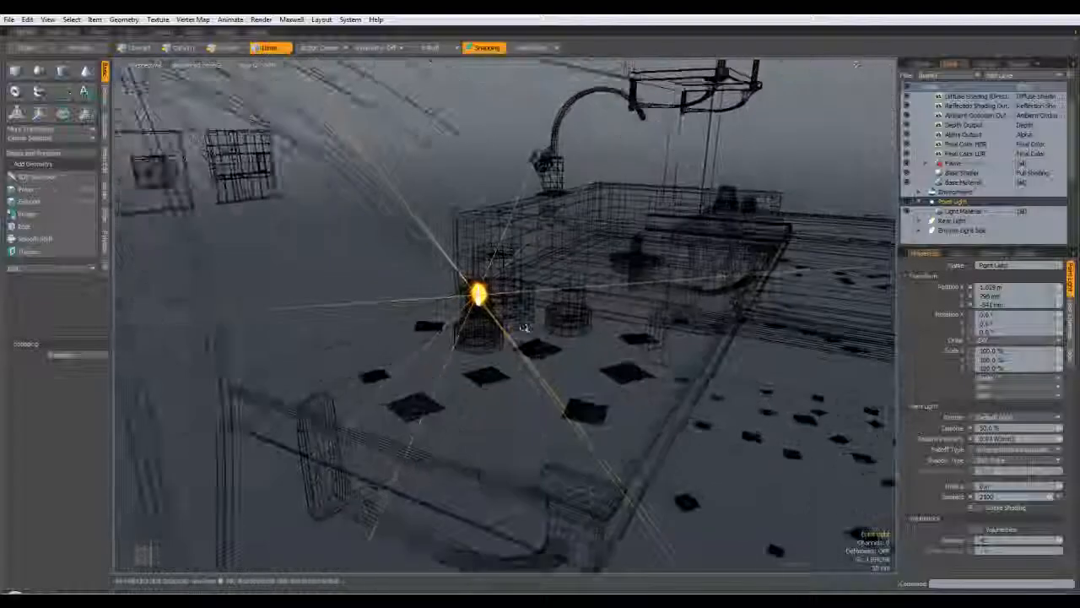
{"action": "left_click_drag", "start_coordinate": [524, 328], "coordinate": [577, 331], "text": "alt"}
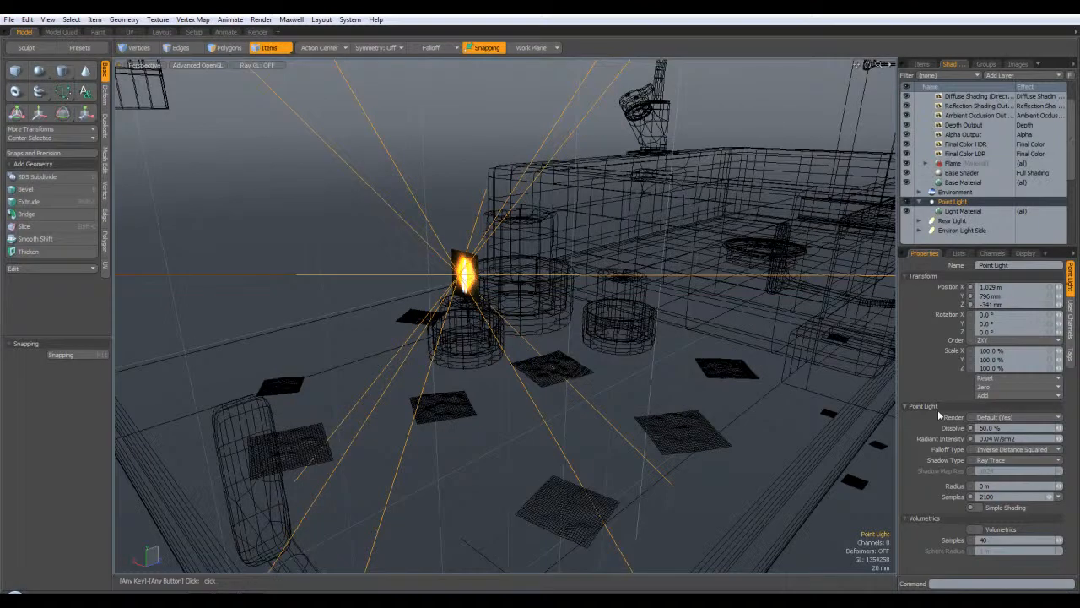
Give the point light's Light Material a warm orange colour using a temperature of 1800 Kelvin
{"action": "left_click", "coordinate": [962, 211]}
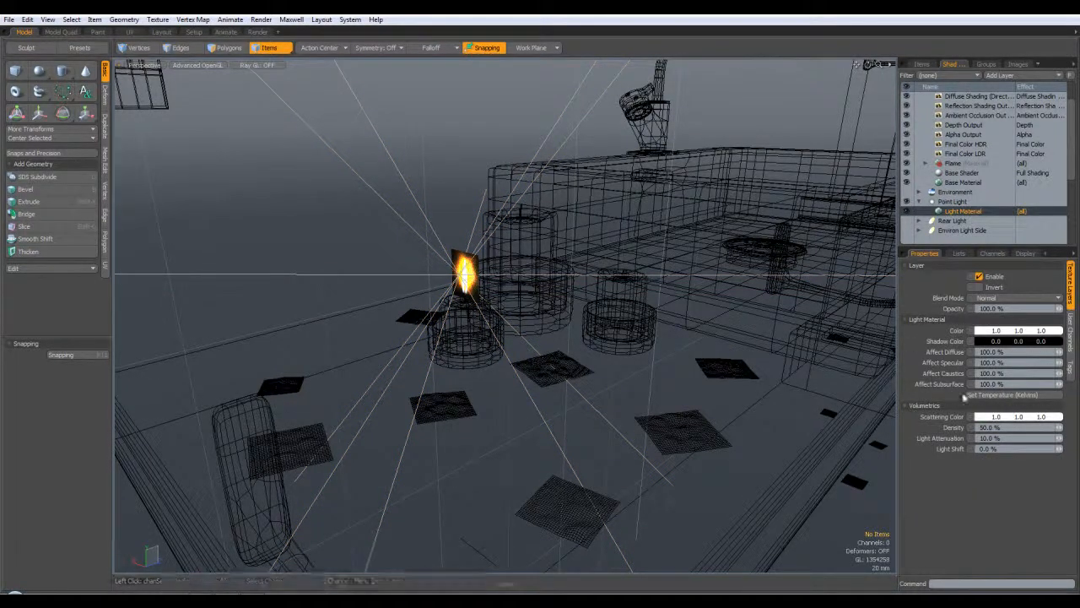
{"action": "left_click", "coordinate": [999, 331]}
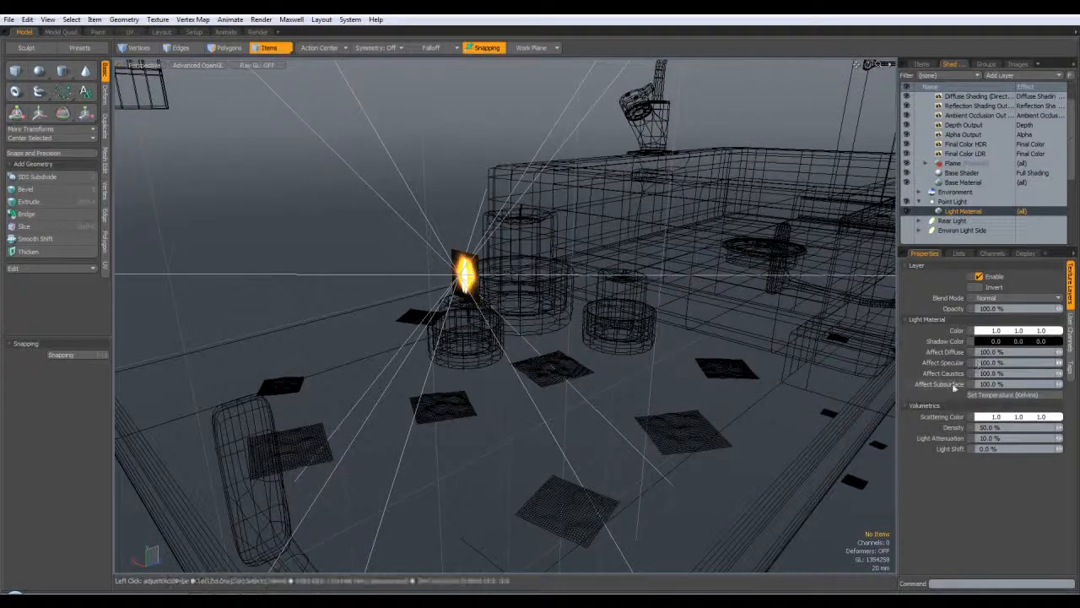
{"action": "left_click", "coordinate": [1006, 330]}
{"action": "left_click", "coordinate": [1022, 313]}
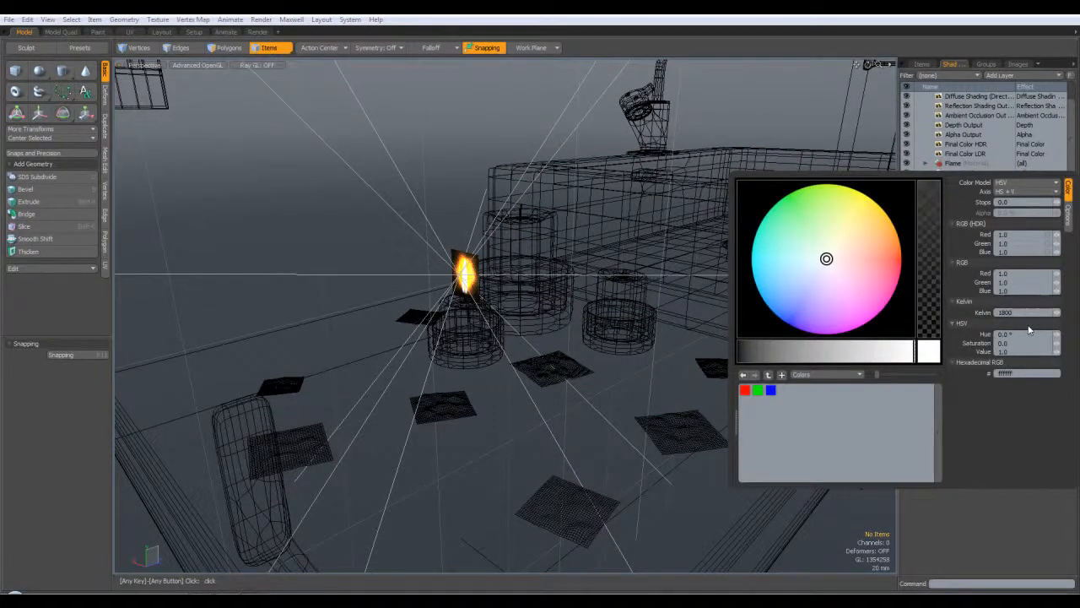
{"action": "key", "text": "Return"}
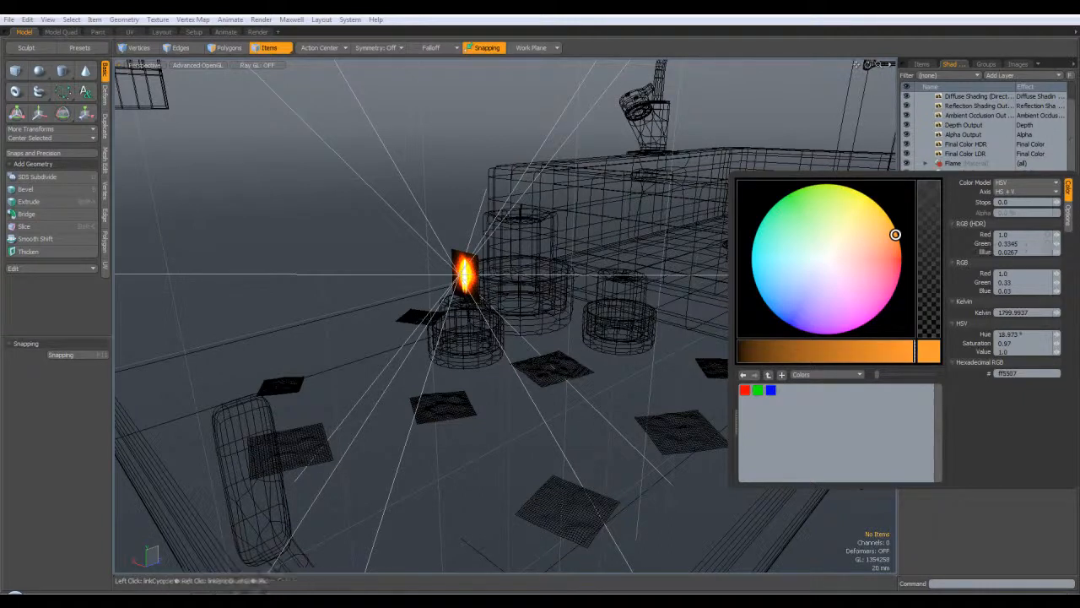
{"action": "left_click", "coordinate": [757, 105]}
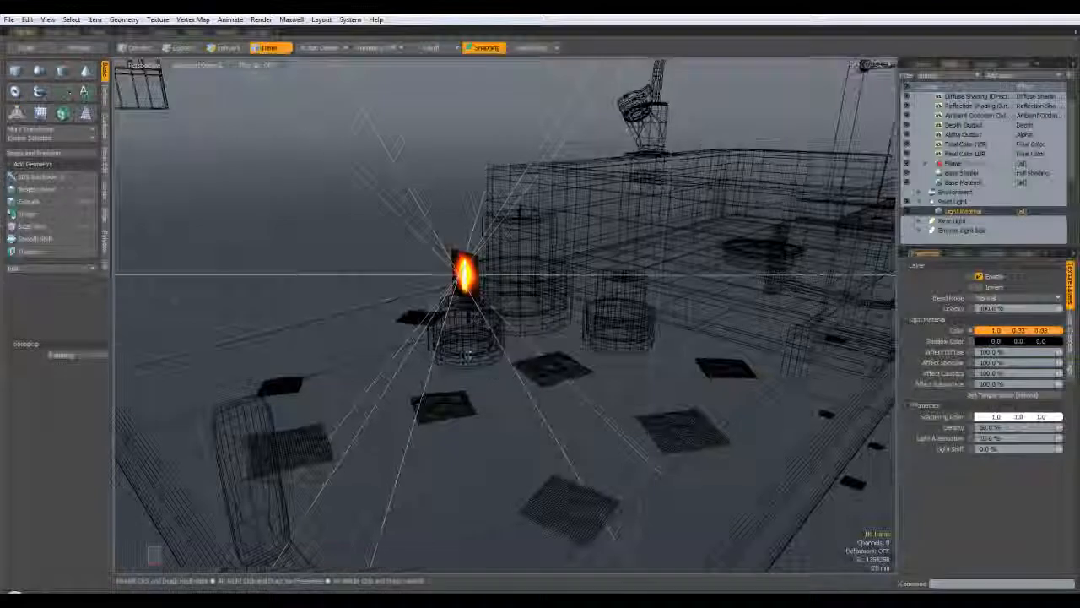
{"action": "left_click_drag", "start_coordinate": [469, 356], "coordinate": [531, 430], "text": "alt"}
{"action": "scroll", "coordinate": [546, 281], "scroll_direction": "down", "scroll_amount": 3}
{"action": "left_click_drag", "start_coordinate": [810, 295], "coordinate": [569, 347], "text": "alt+shift"}
{"action": "scroll", "coordinate": [626, 246], "scroll_direction": "down", "scroll_amount": 4}
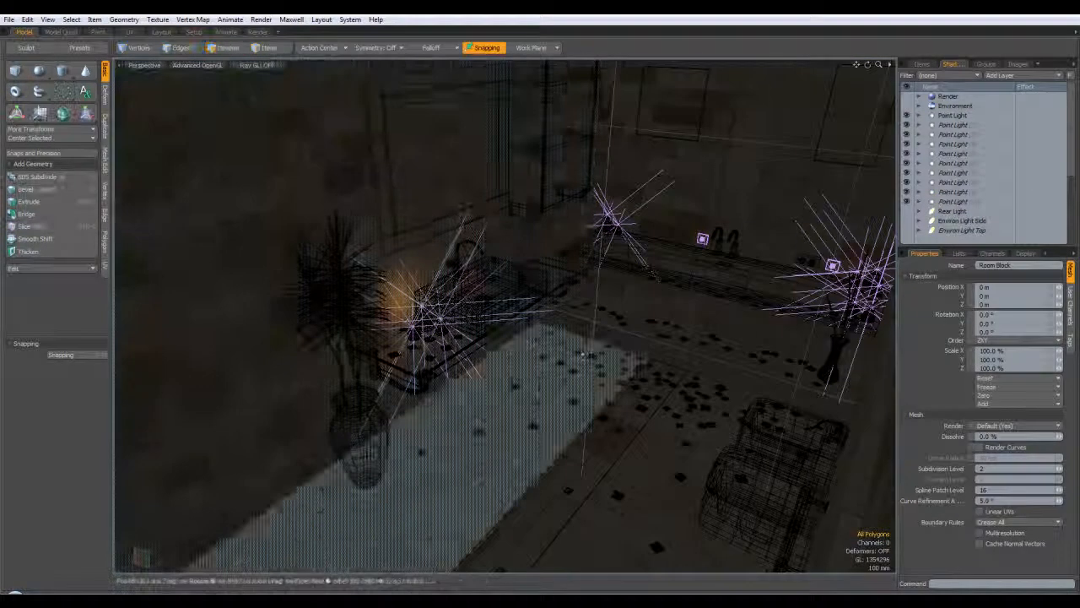
{"action": "left_click_drag", "start_coordinate": [583, 354], "coordinate": [530, 368], "text": "alt"}
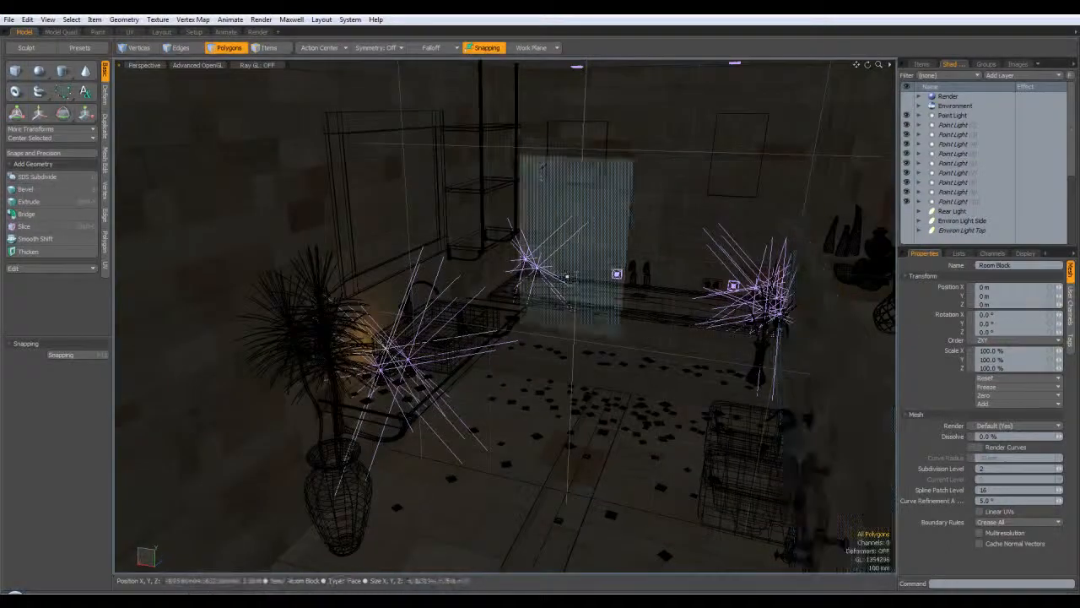
Bring up the render preview layout and disable Load Irradiance Before Render in the render item's global illumination settings
{"action": "left_click", "coordinate": [258, 31]}
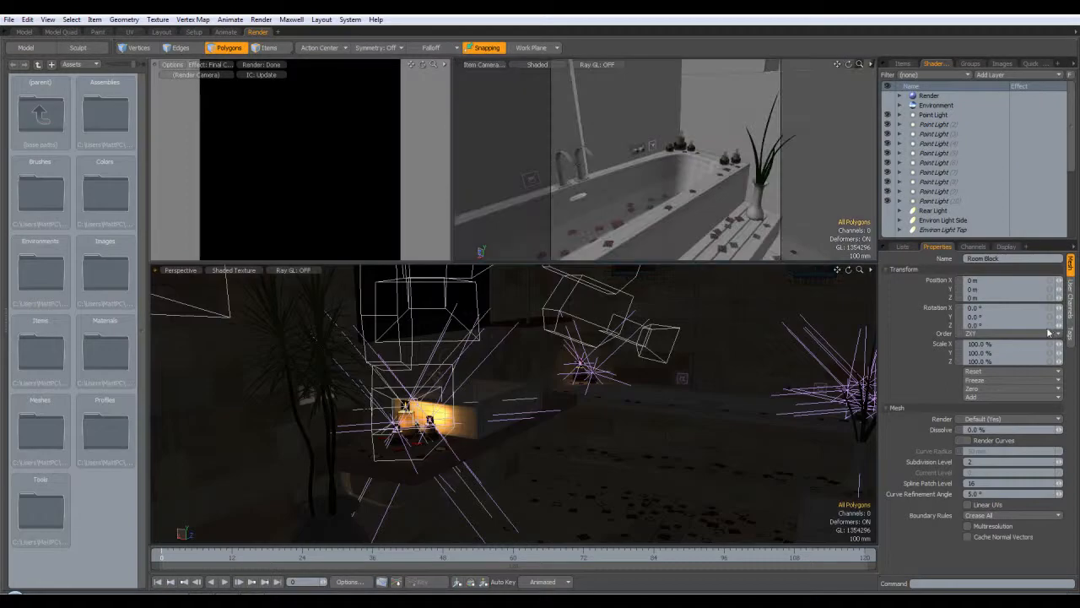
{"action": "left_click", "coordinate": [930, 97]}
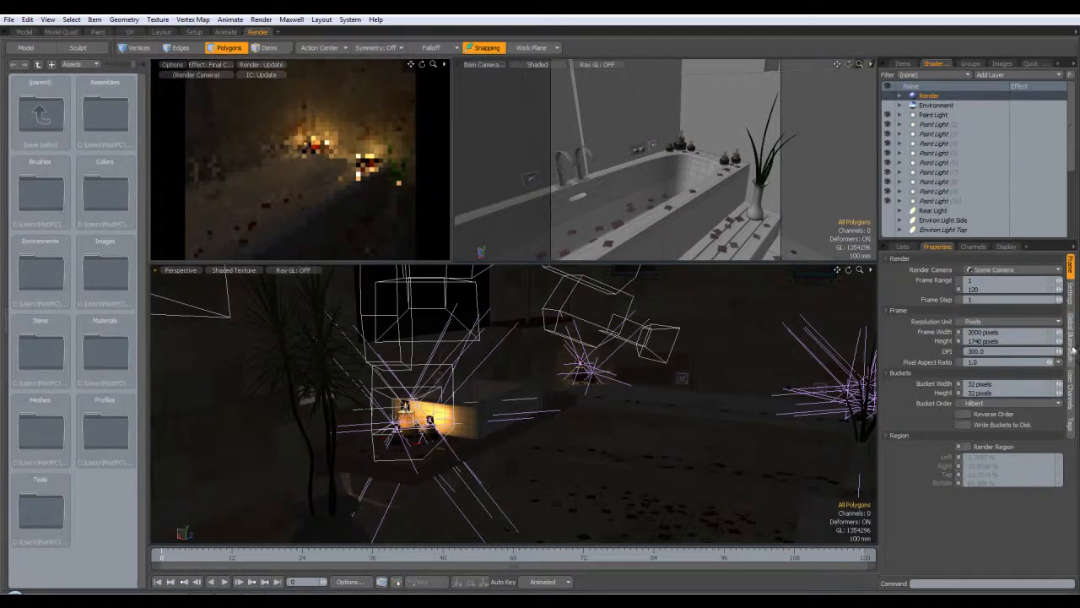
{"action": "left_click", "coordinate": [1072, 347]}
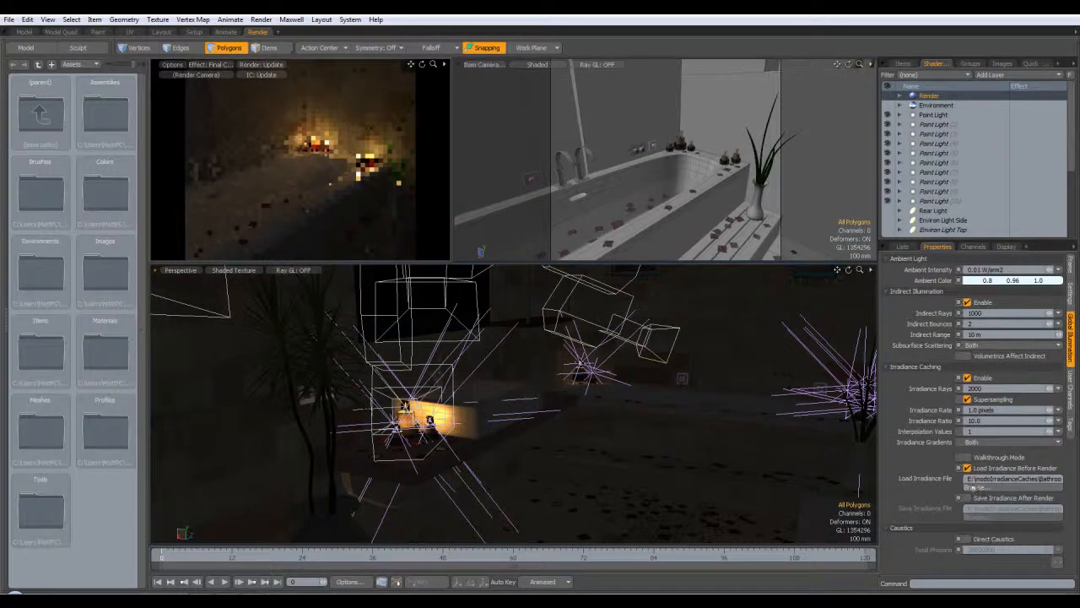
{"action": "left_click", "coordinate": [966, 469]}
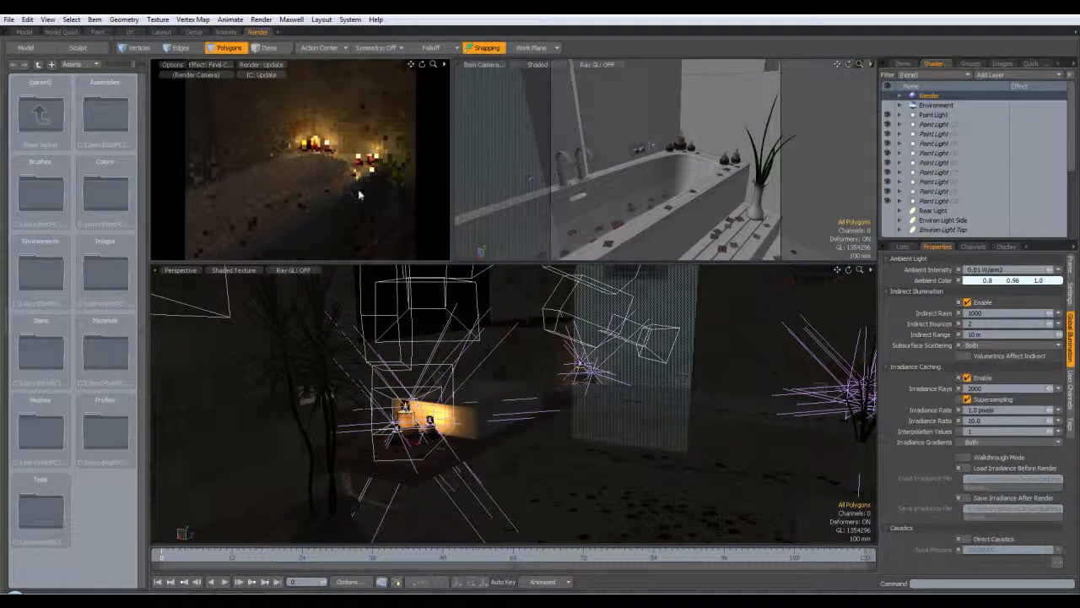
Set the render preview to look through the Scene Camera
{"action": "left_click_drag", "start_coordinate": [693, 386], "coordinate": [819, 388], "text": "alt"}
{"action": "left_click_drag", "start_coordinate": [578, 442], "coordinate": [681, 384], "text": "alt"}
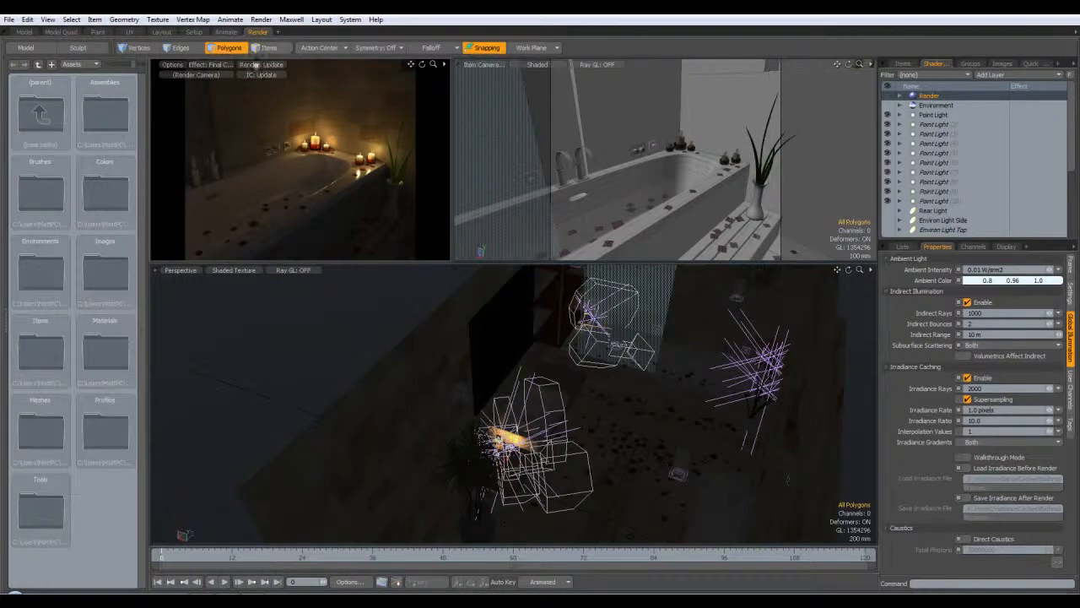
{"action": "left_click", "coordinate": [166, 75]}
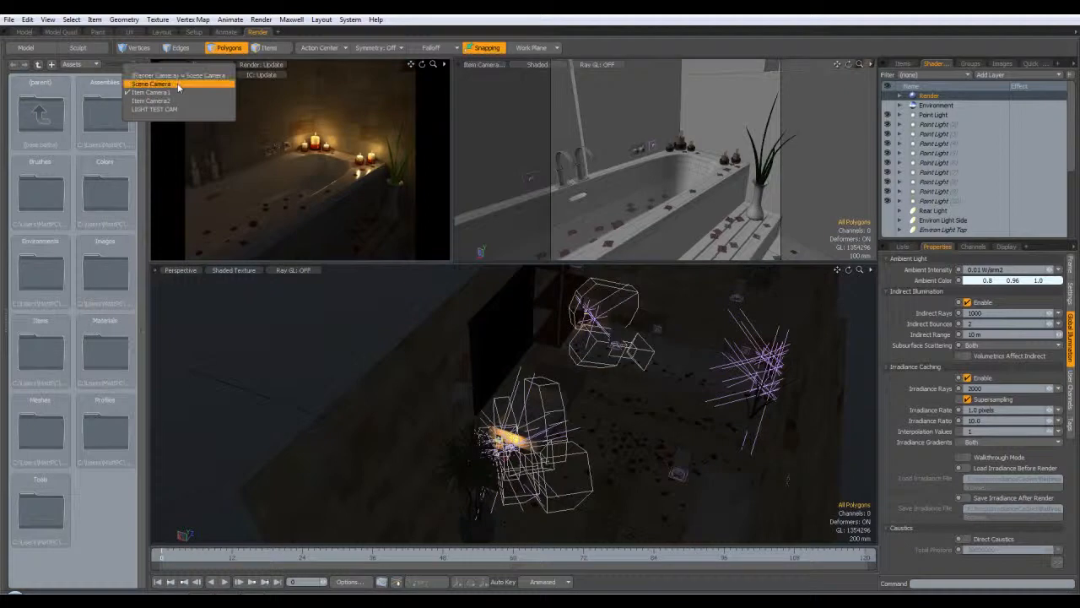
{"action": "left_click", "coordinate": [178, 83]}
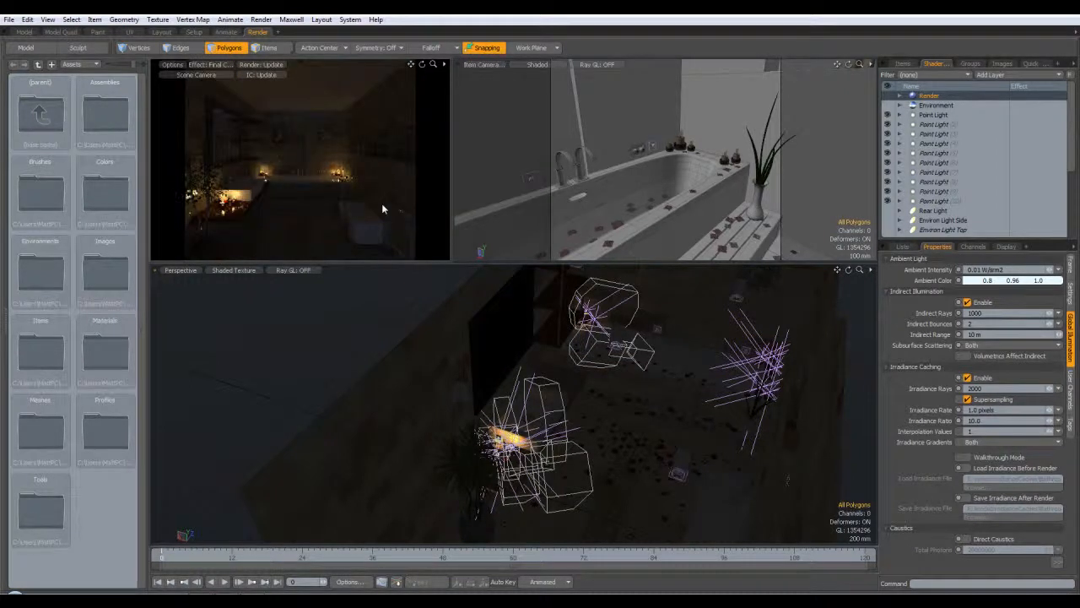